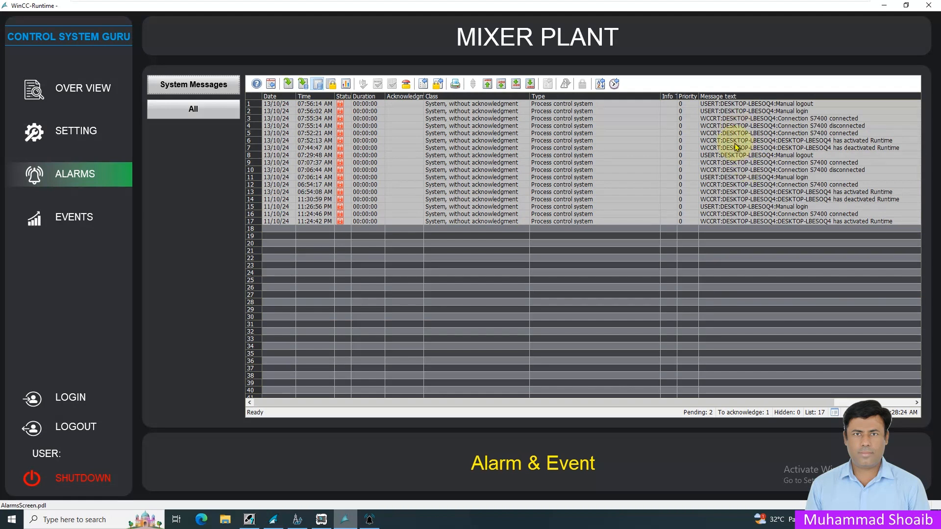
Examine the alarm list's system messages on manual login and logout, S7400 connection changes and runtime activation, including their times.
click(715, 105)
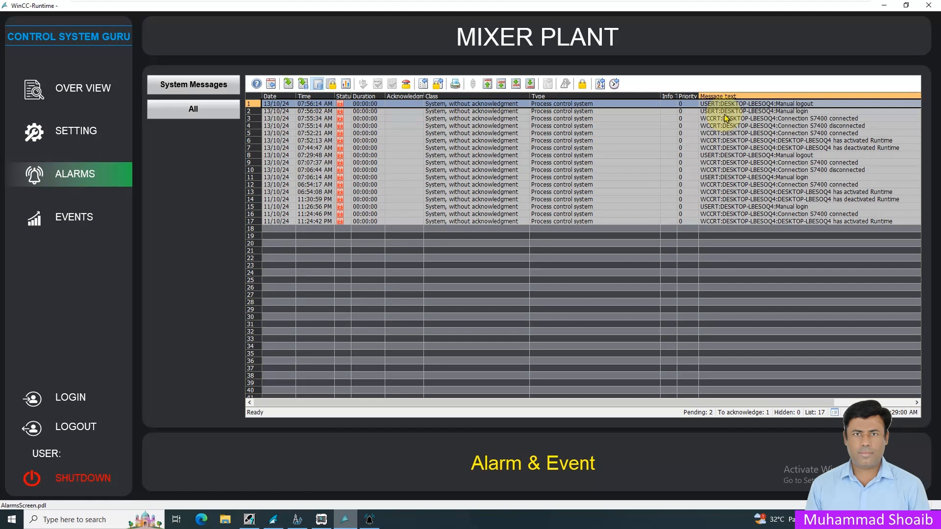
click(725, 121)
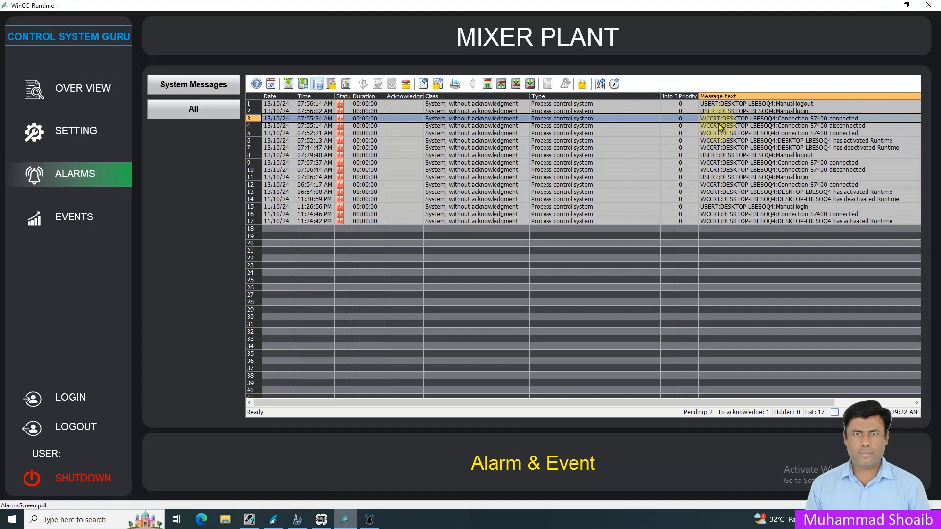
click(869, 142)
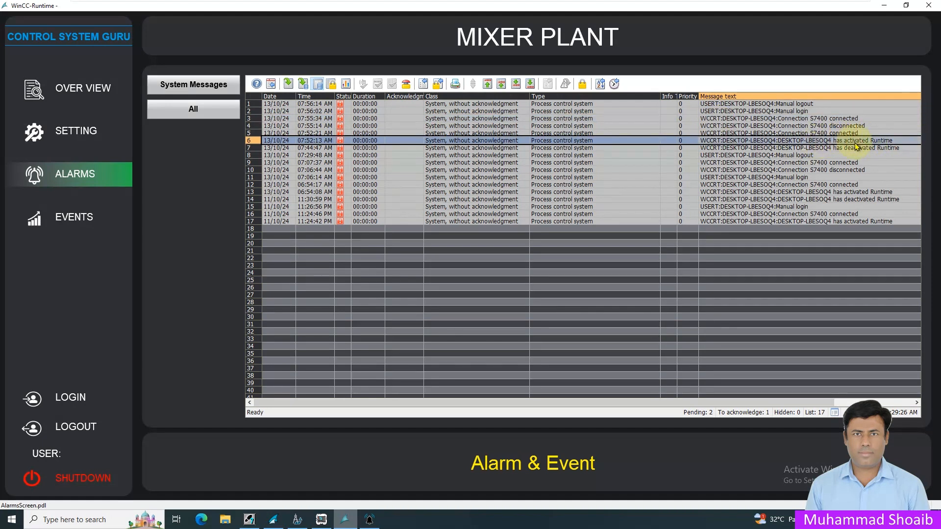
click(834, 119)
click(833, 126)
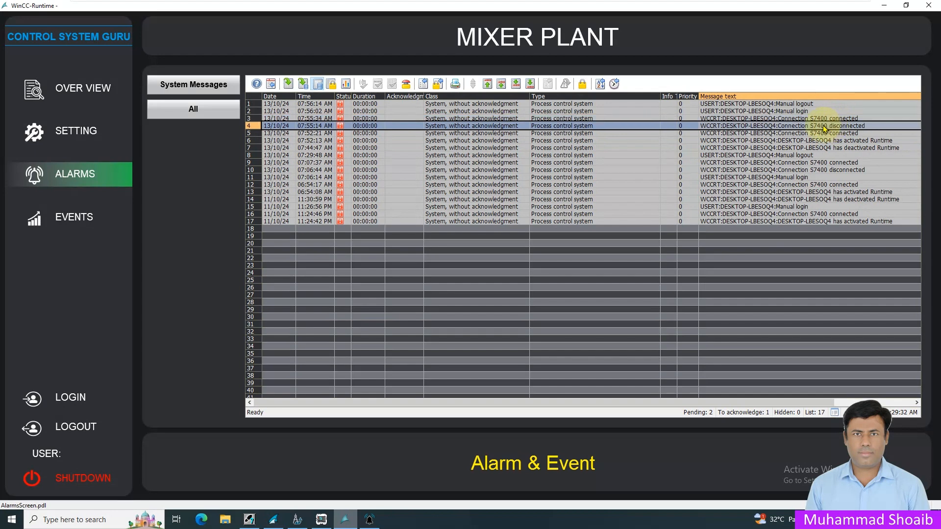
click(804, 119)
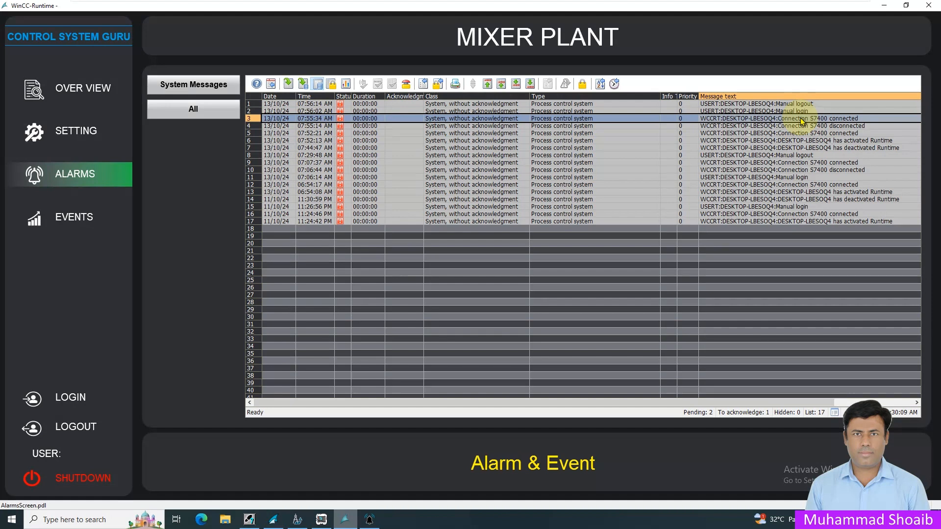
click(731, 127)
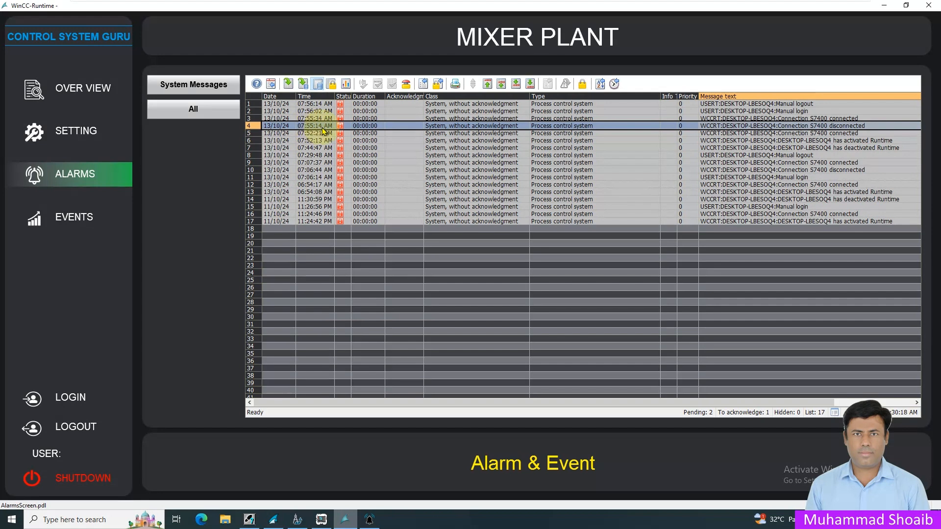
click(309, 118)
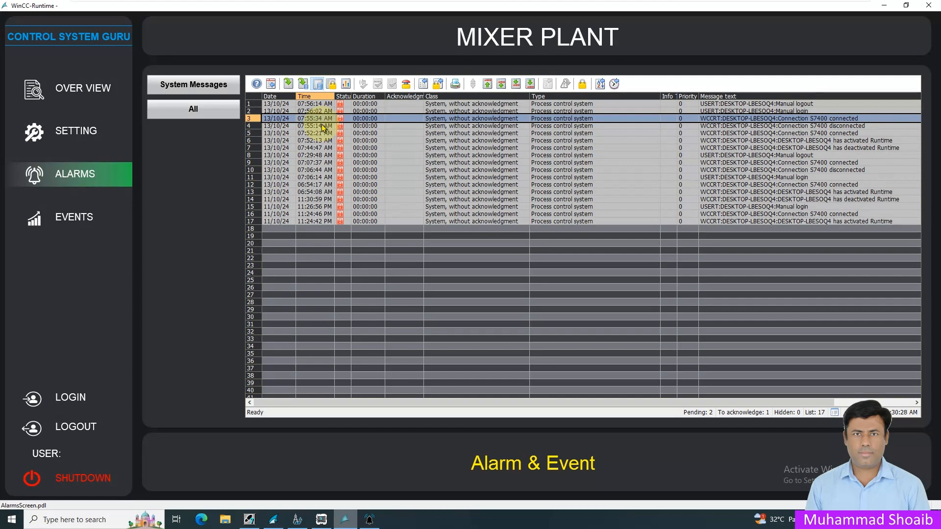
click(357, 148)
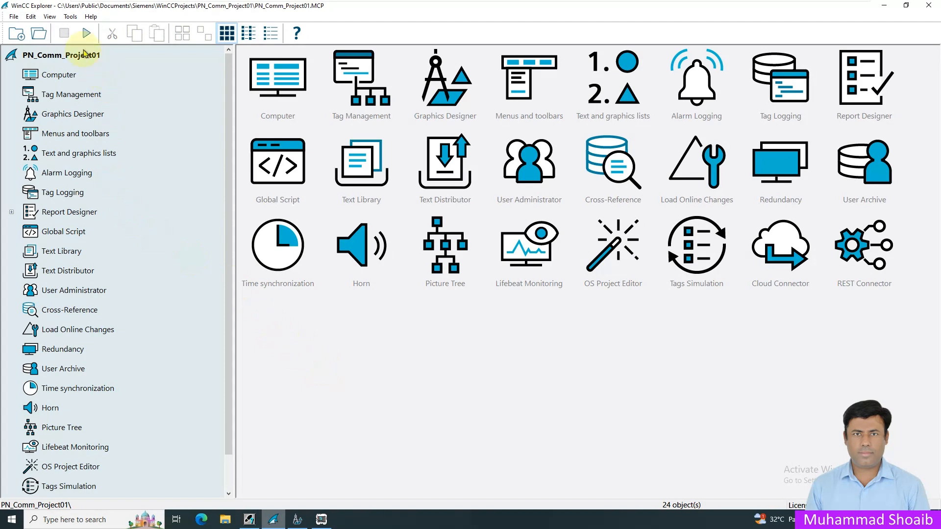
Open Alarm Logging, mark all WinCC system messages as used, and close the configuration editor.
click(69, 176)
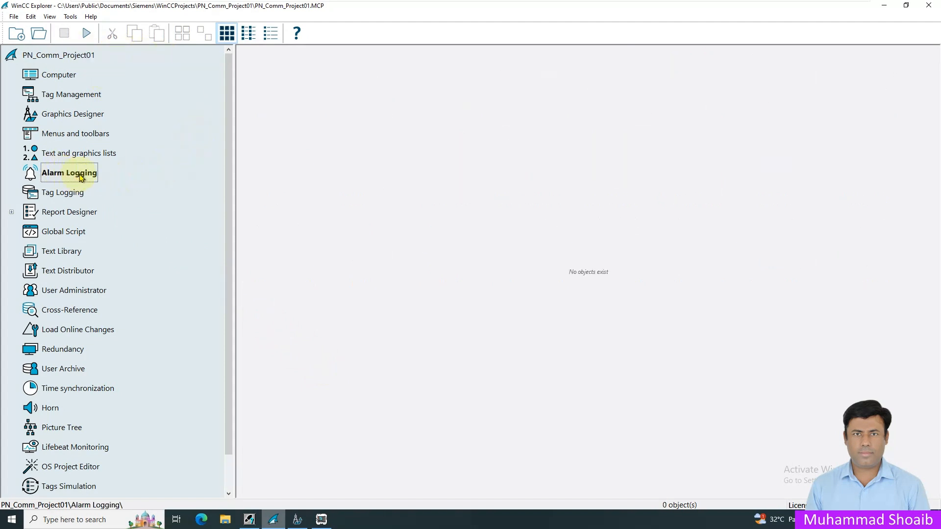
right_click(82, 178)
click(103, 181)
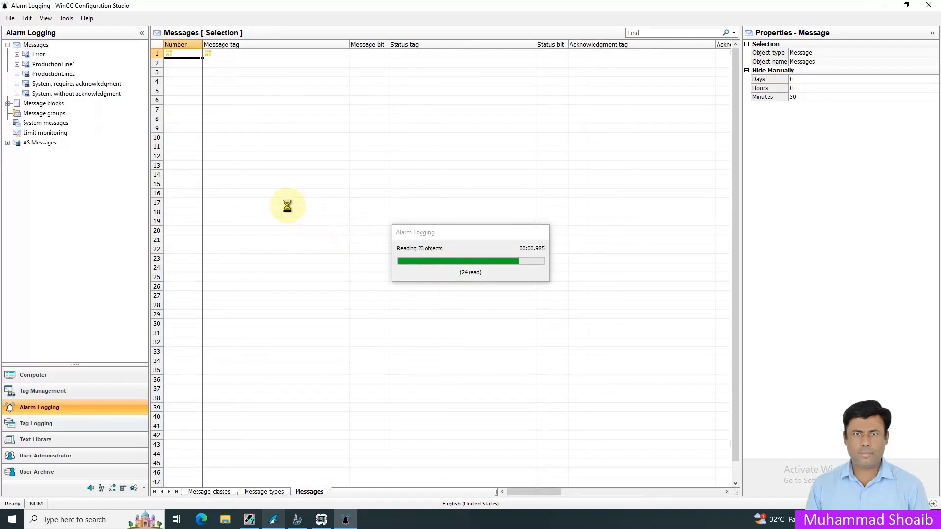
click(41, 124)
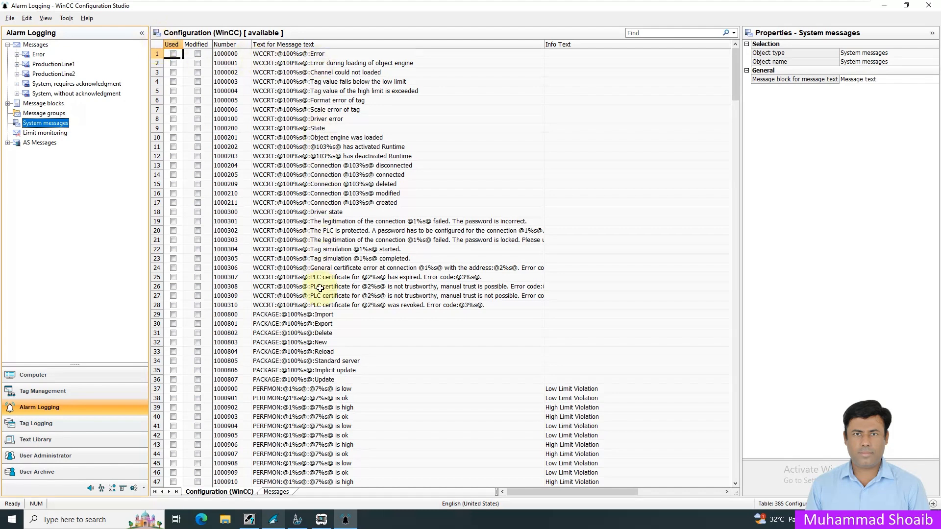
right_click(158, 44)
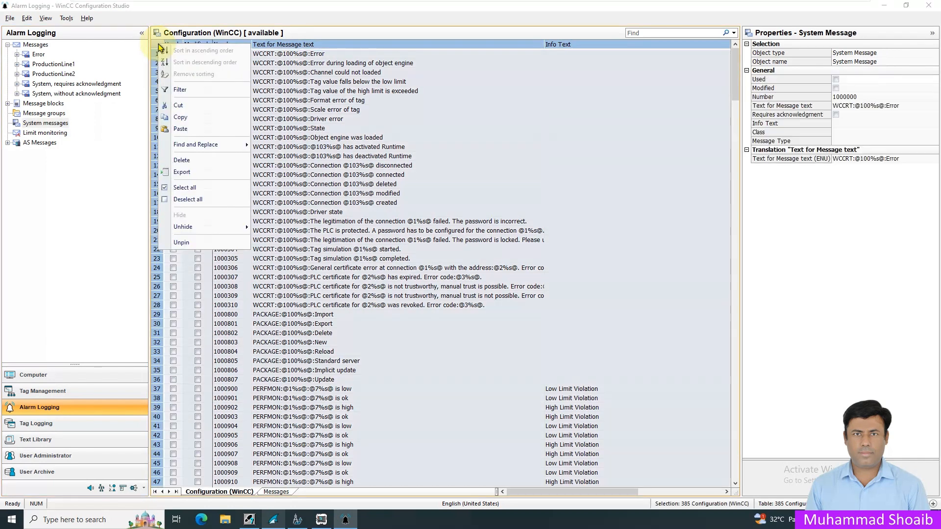
click(192, 188)
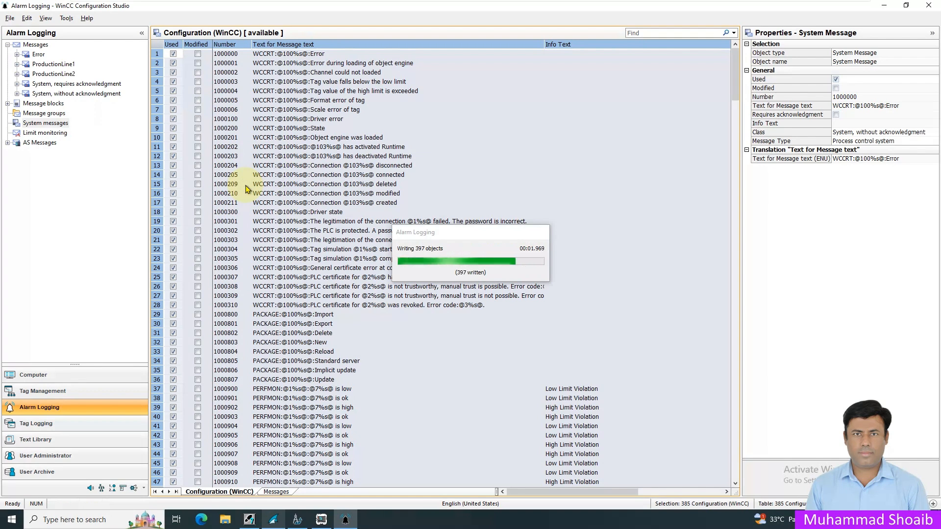
click(928, 6)
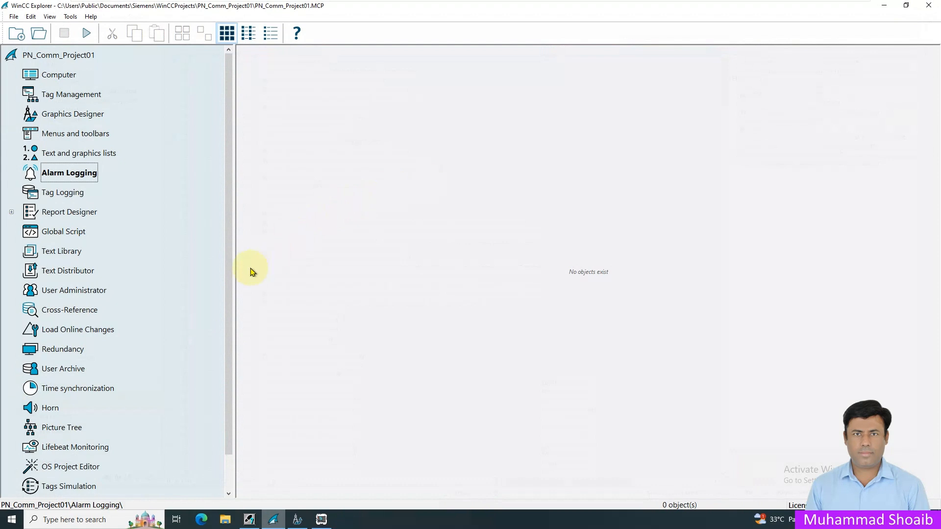
Open the AlarmsScreen.pdl picture in Graphics Designer for editing.
click(70, 116)
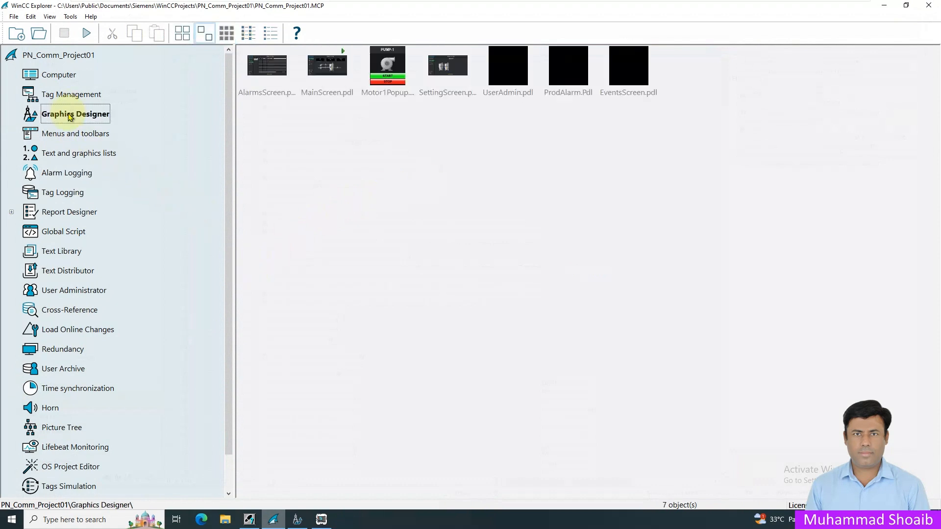
click(272, 79)
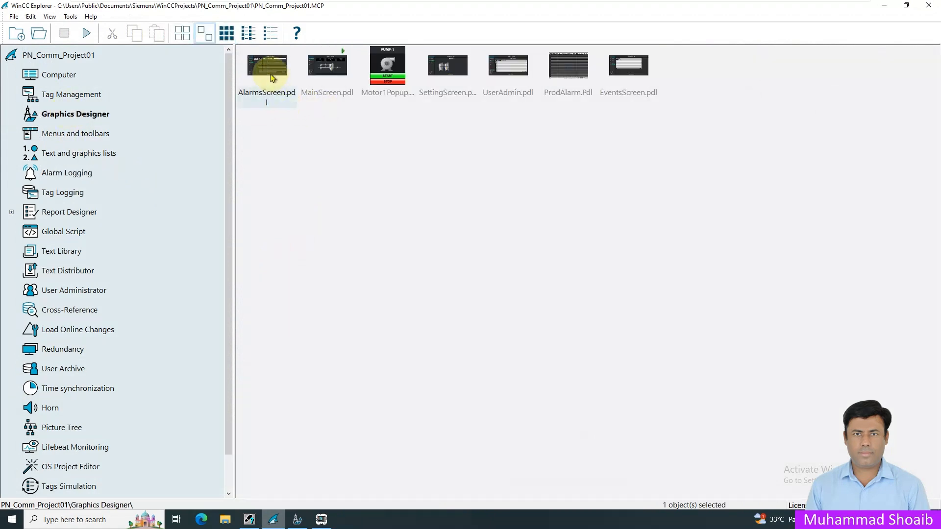
right_click(272, 78)
click(293, 80)
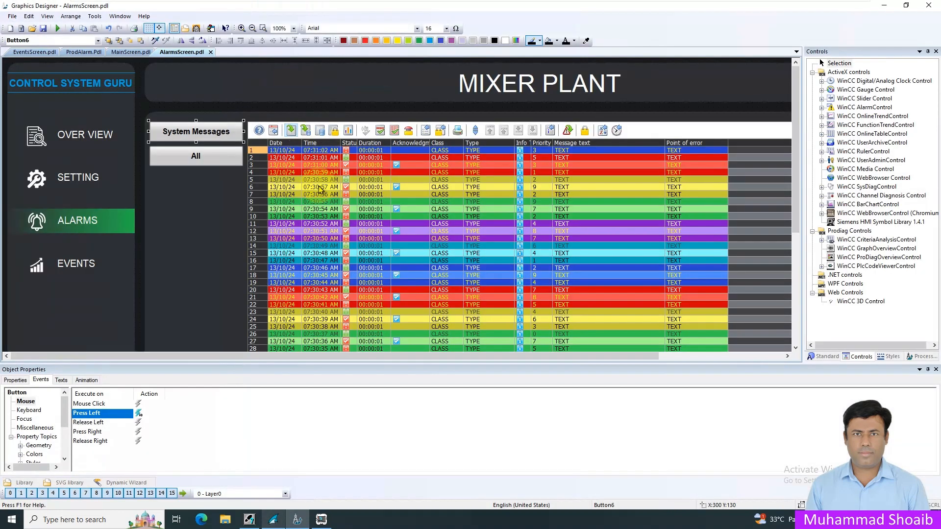
Set the AlarmControl's active list upon open picture to "2 - Long-term archive list" and save AlarmsScreen.pdl.
right_click(334, 167)
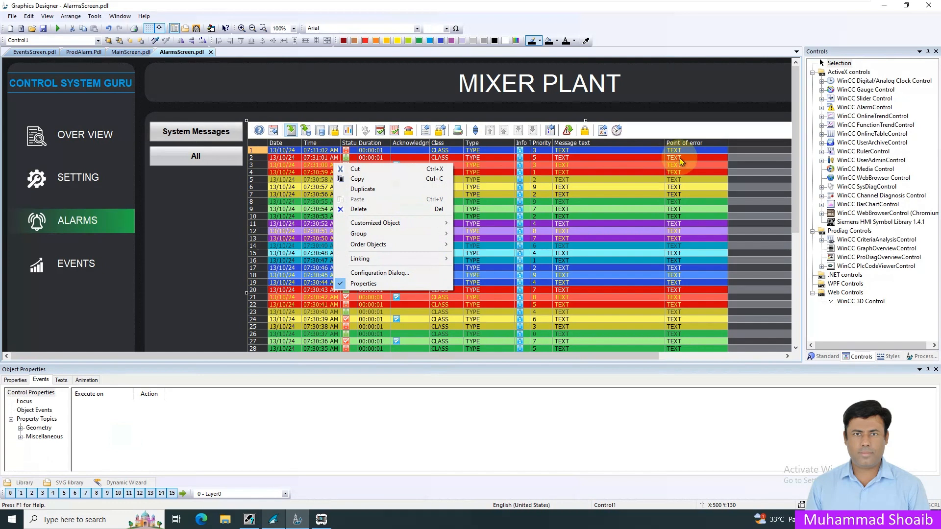
click(222, 135)
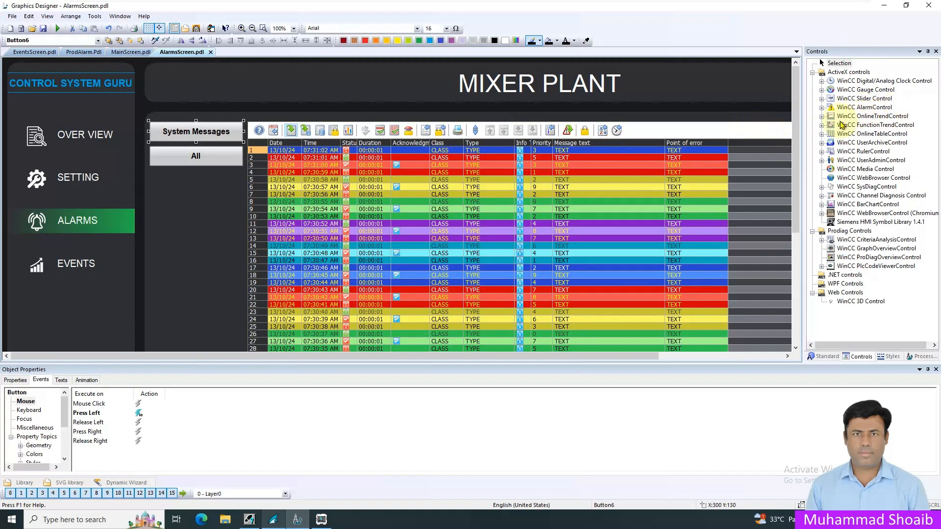
click(317, 153)
right_click(317, 154)
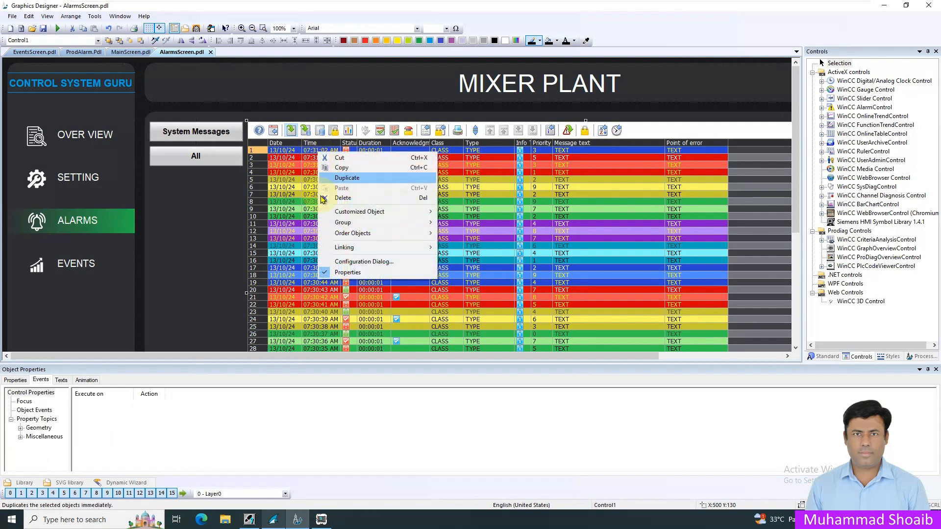
click(344, 263)
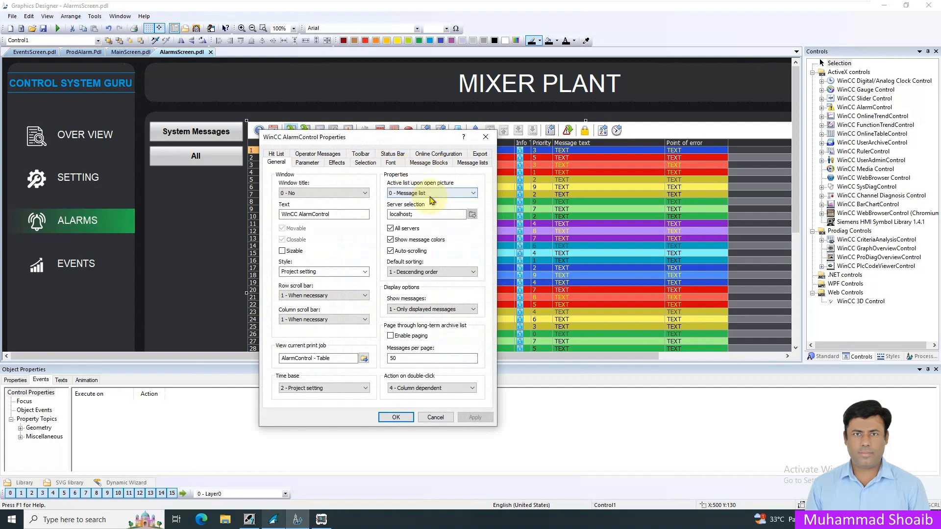
click(429, 195)
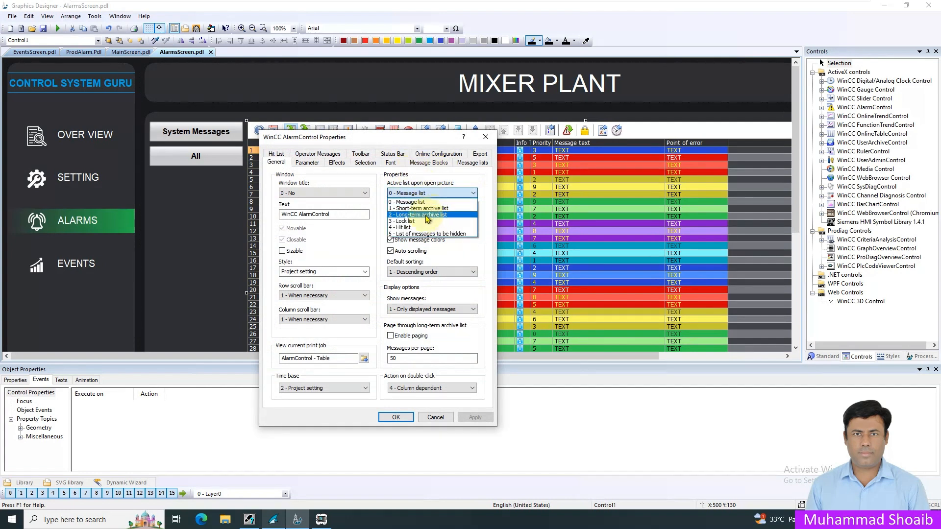
click(434, 214)
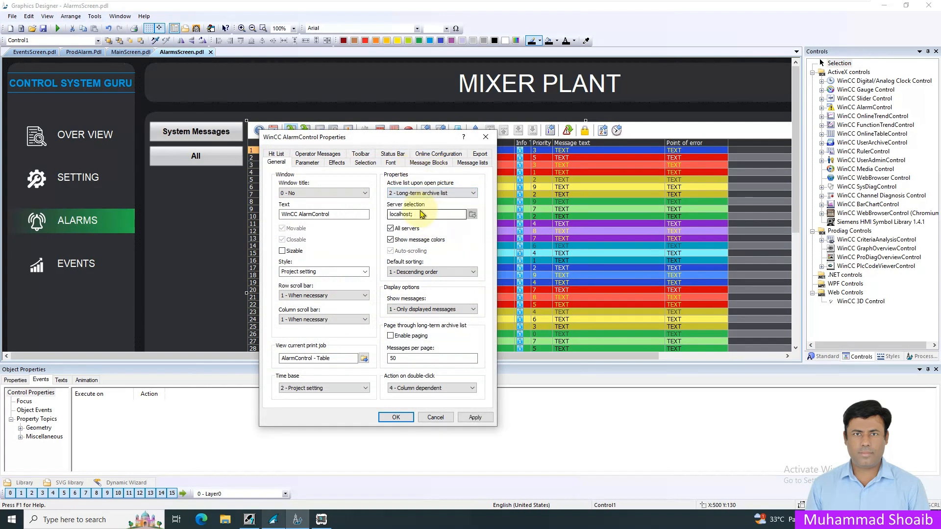
click(392, 417)
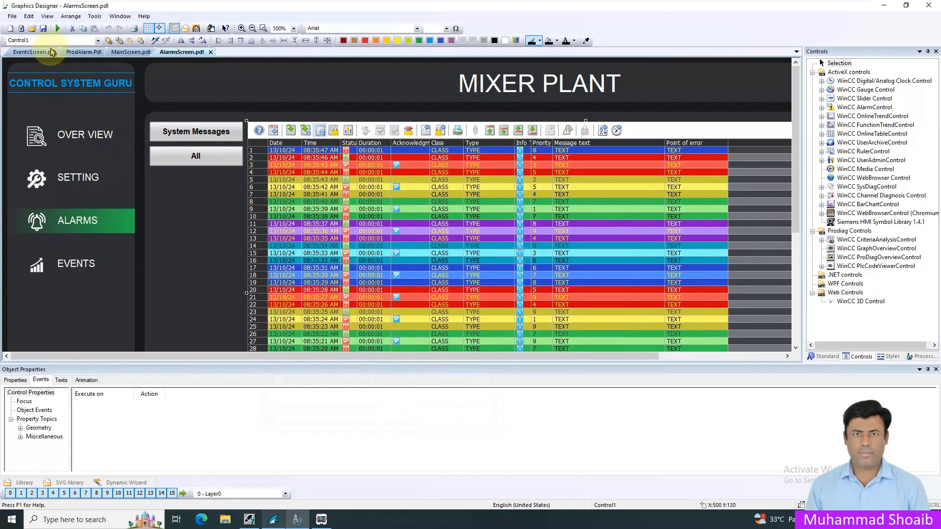
click(43, 28)
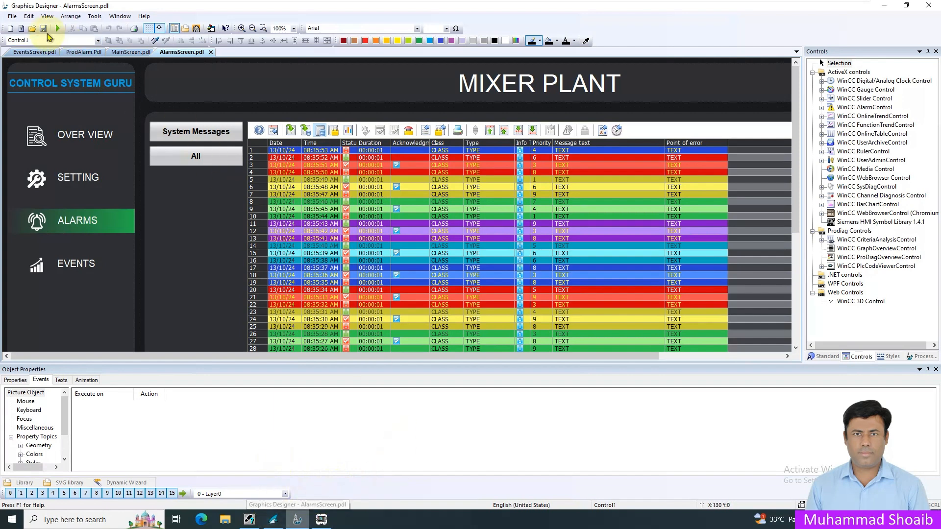
Switch to WinCC Explorer, activate the project runtime, and display the long-term archive list on the Alarms screen.
click(272, 521)
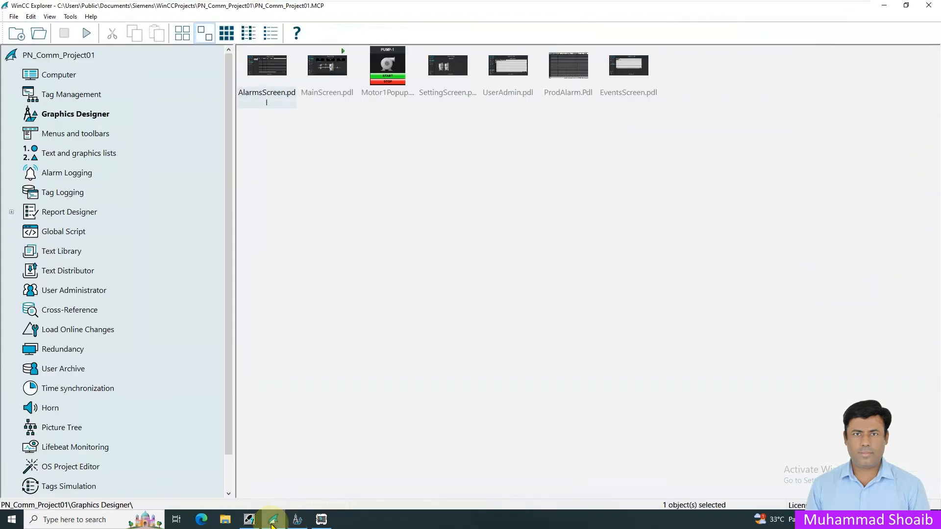
click(85, 34)
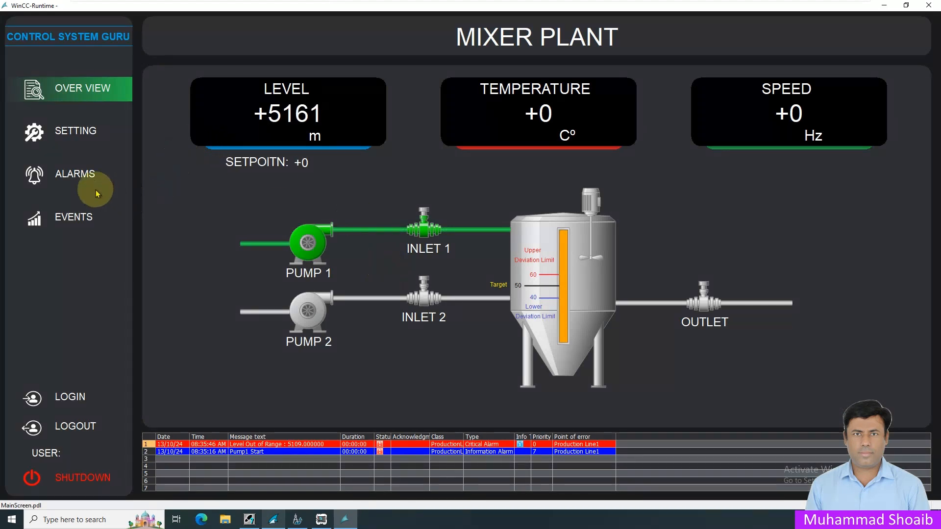
click(74, 177)
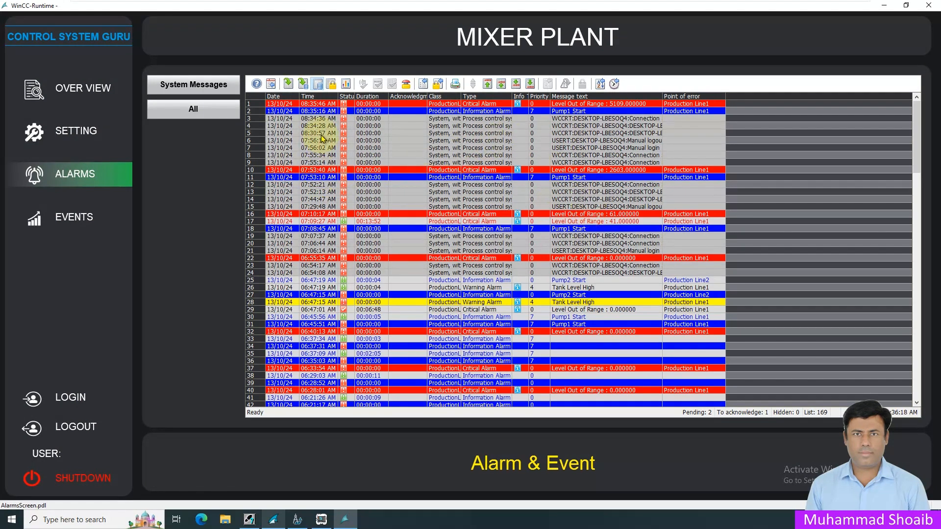
click(319, 85)
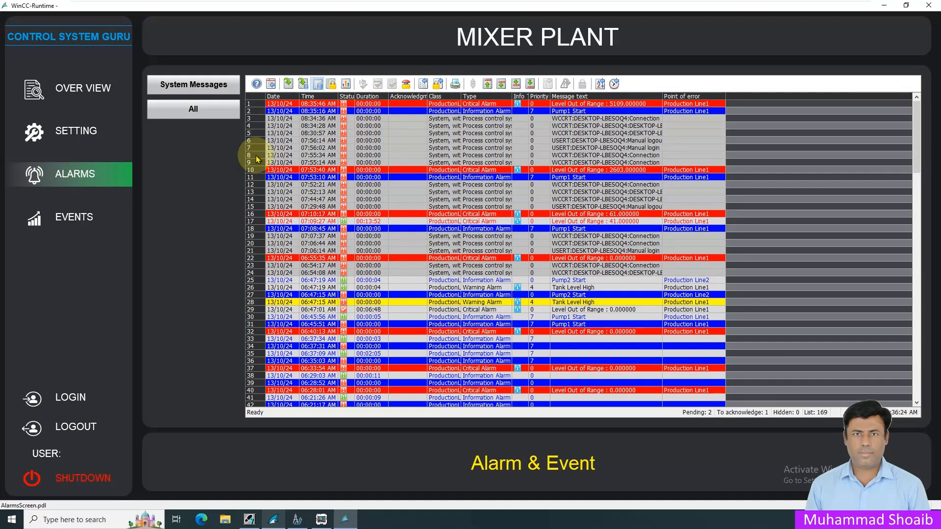
Filter the alarm list to system messages and widen the Message text and Class columns to fit their text.
click(190, 87)
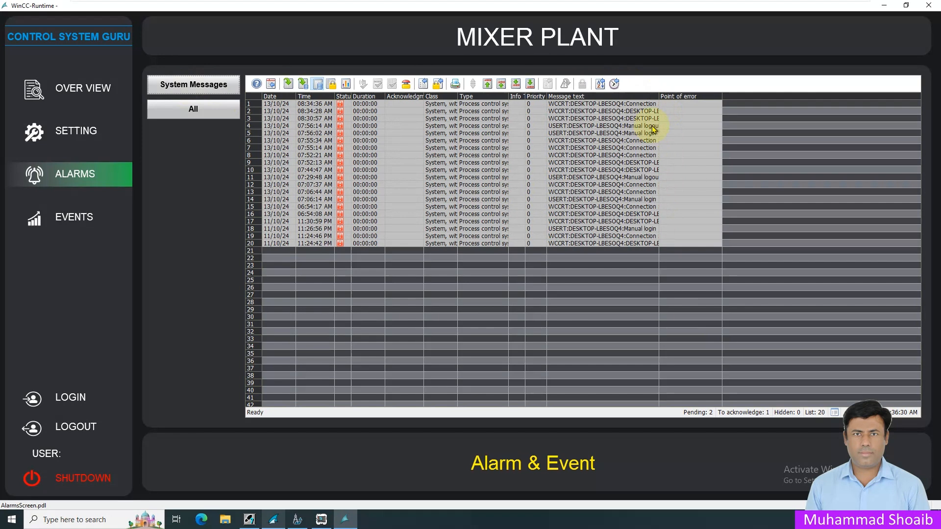
drag(708, 100, 781, 116)
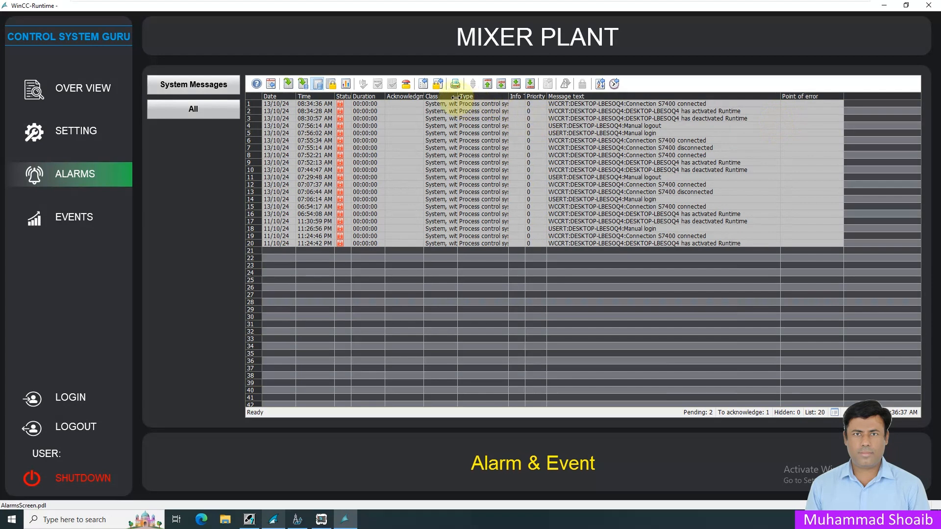
drag(485, 100, 528, 115)
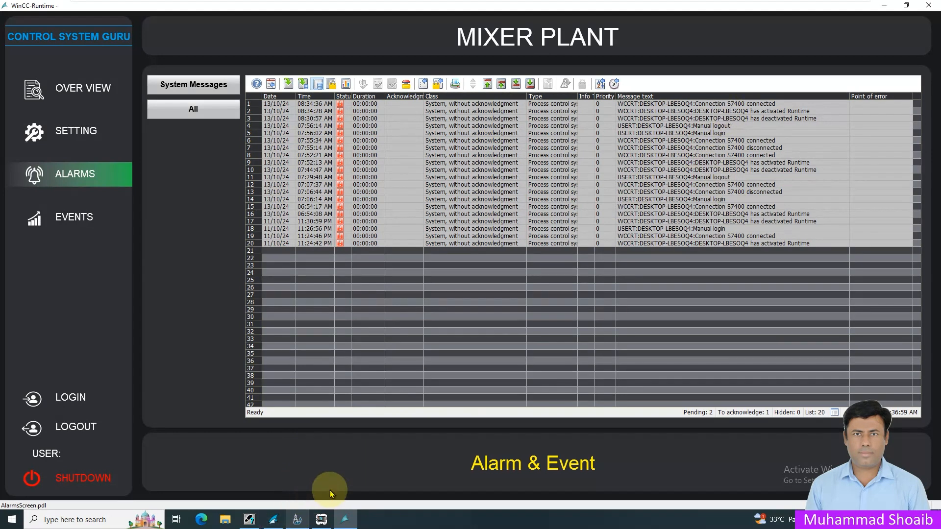
Switch to S7-PLCSIM, put the simulated CPU in STOP, minimize the simulator, and show all messages in the runtime alarm list.
click(321, 520)
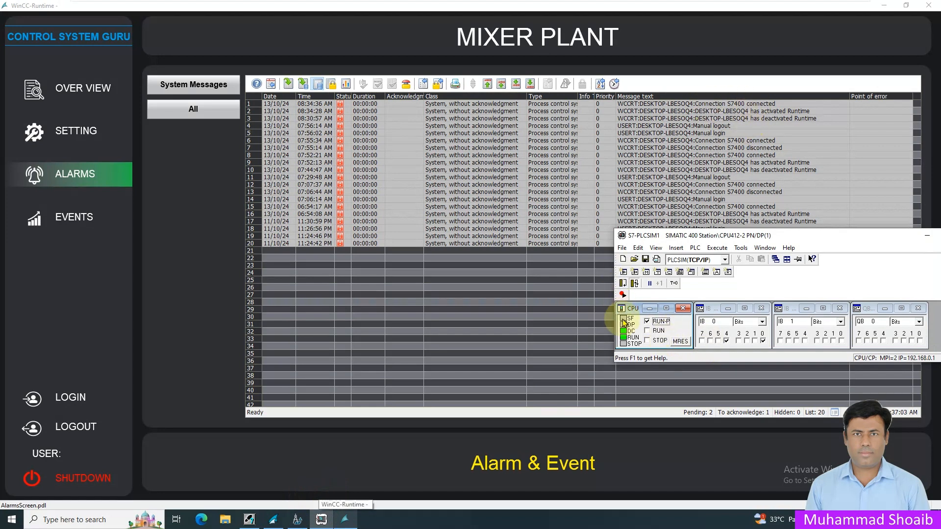
click(648, 341)
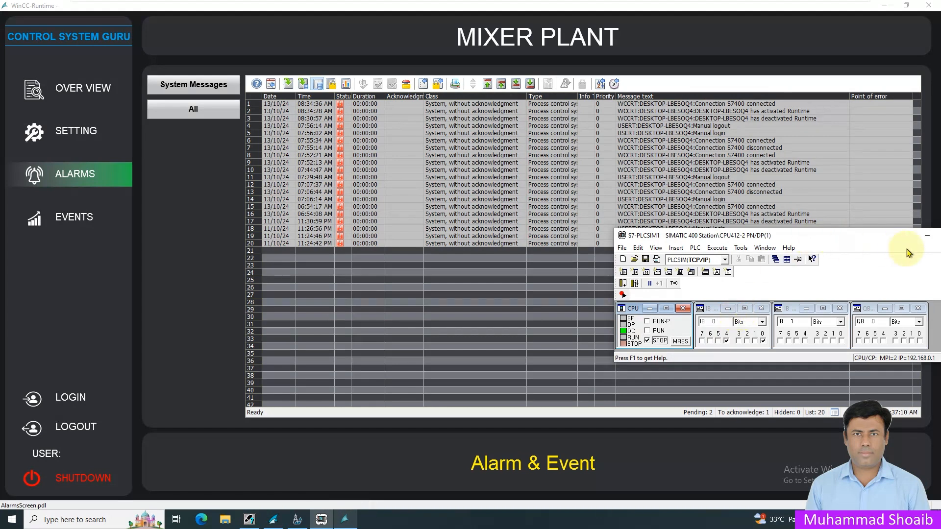
click(927, 236)
click(205, 107)
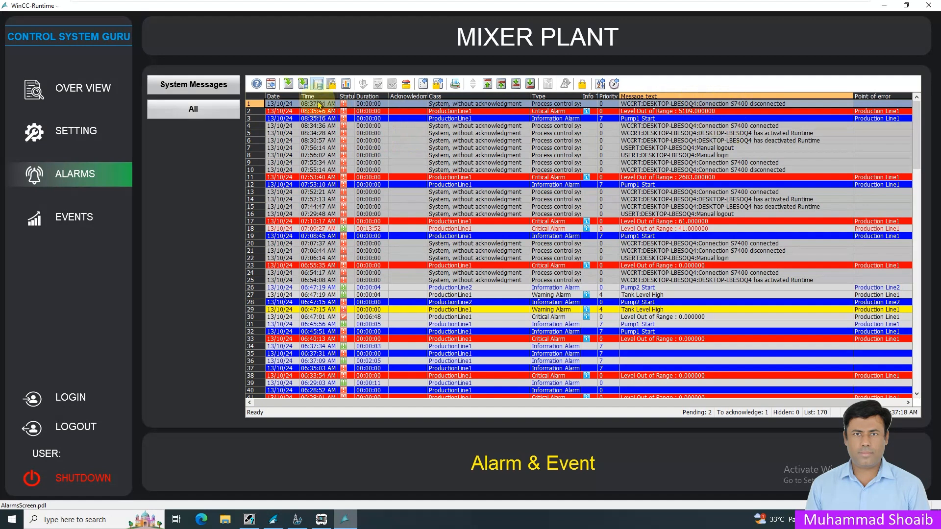
Filter the runtime alarm list to system messages and select the latest S7400 disconnected entry.
click(221, 85)
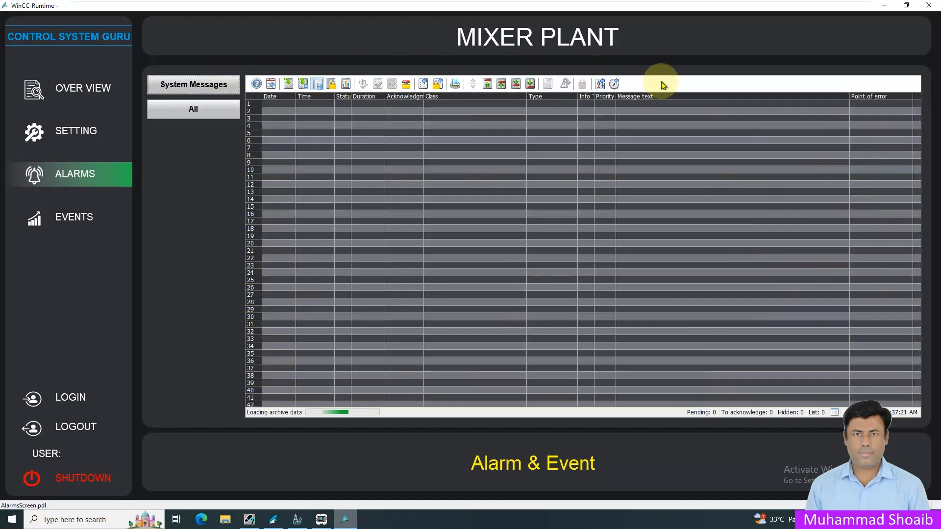
click(724, 105)
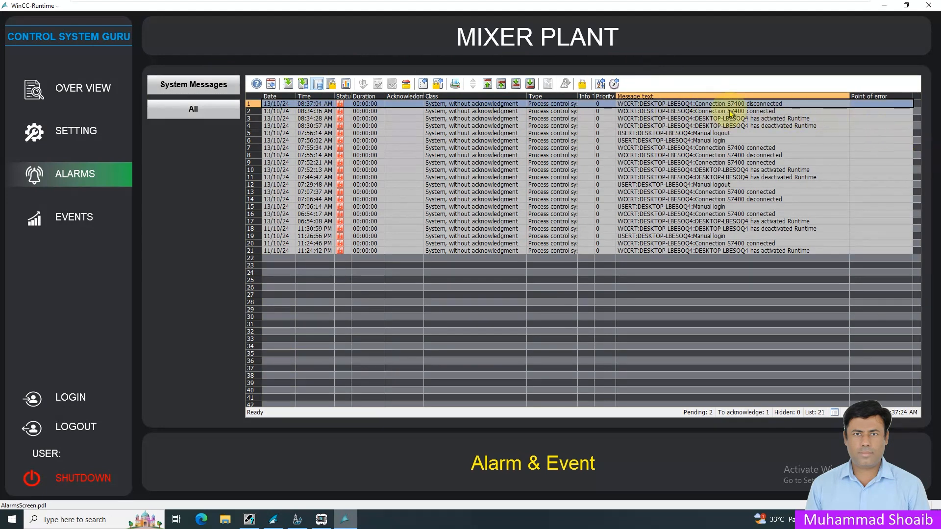
Switch to S7-PLCSIM, set the simulated CPU to RUN-P, minimize the simulator, and show all messages in the runtime alarm list.
click(323, 518)
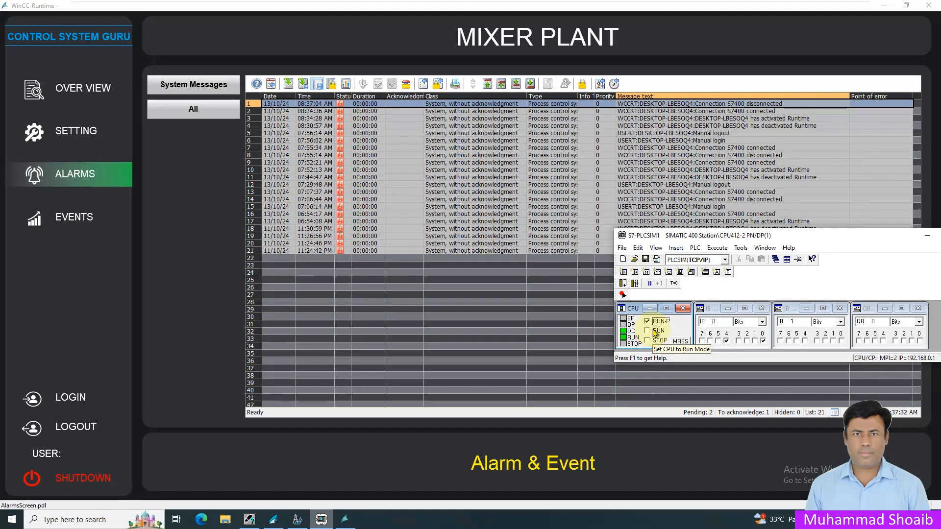
click(925, 236)
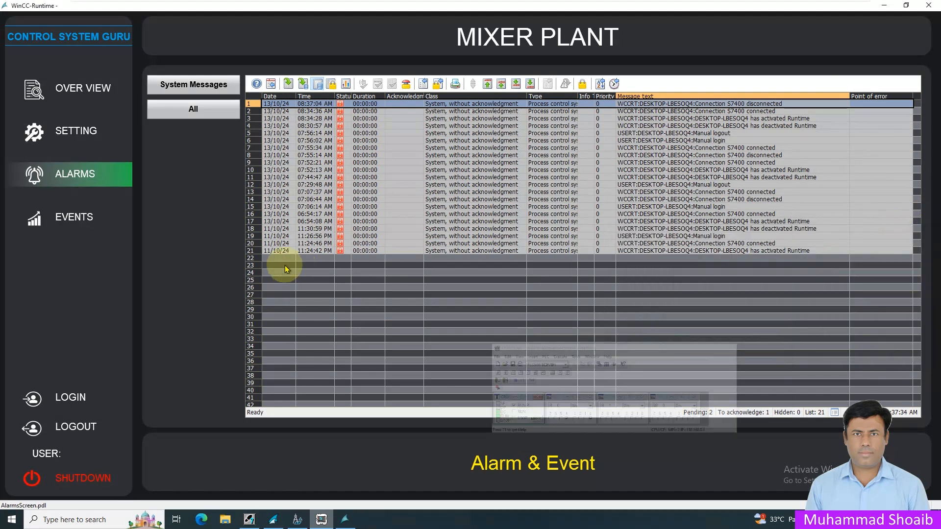
click(193, 109)
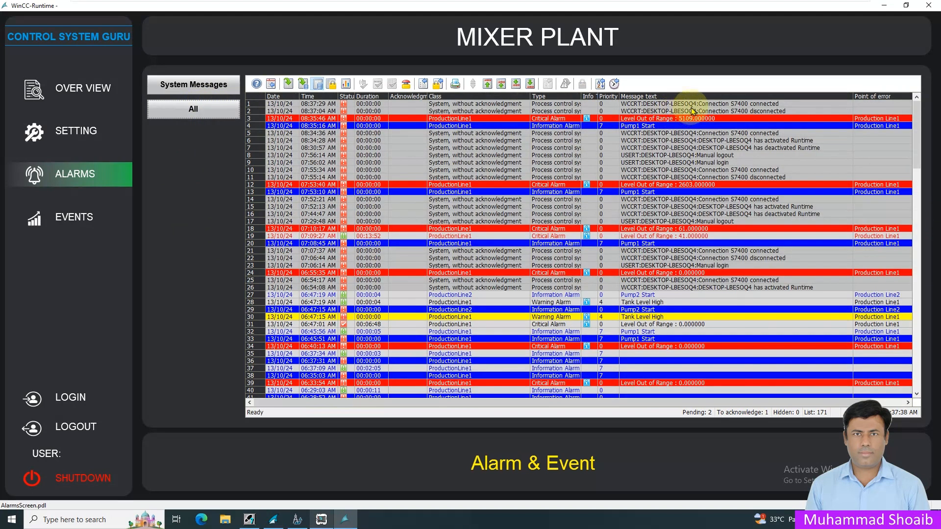
click(693, 104)
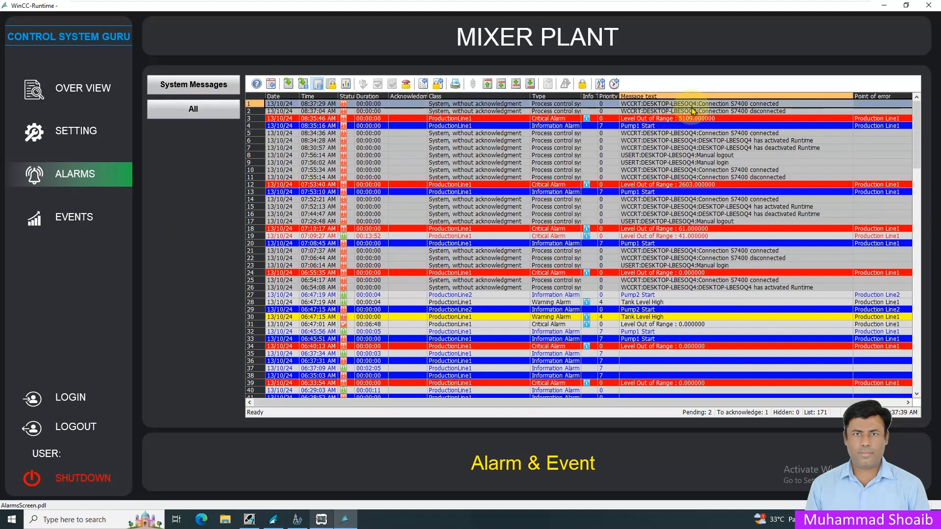
Filter the alarm list to system messages and compare the times of the two latest S7400 connection entries.
click(220, 87)
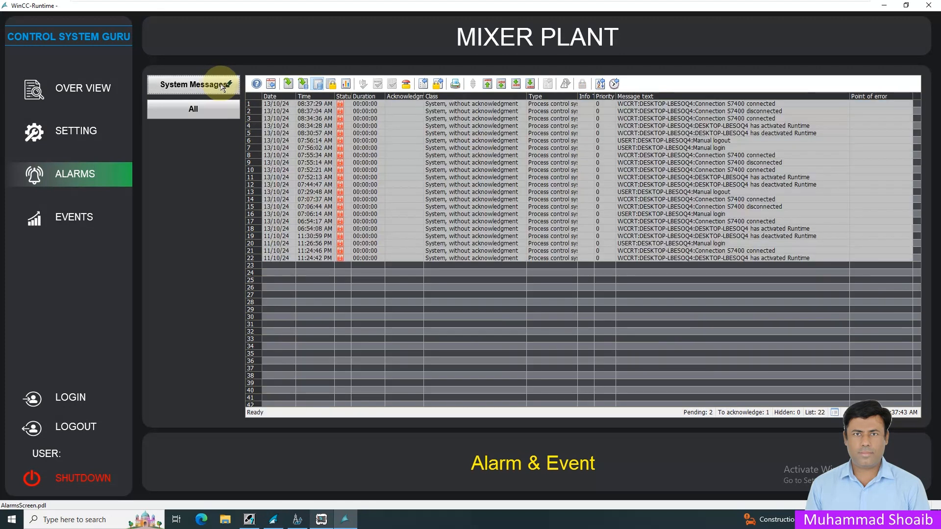
click(327, 111)
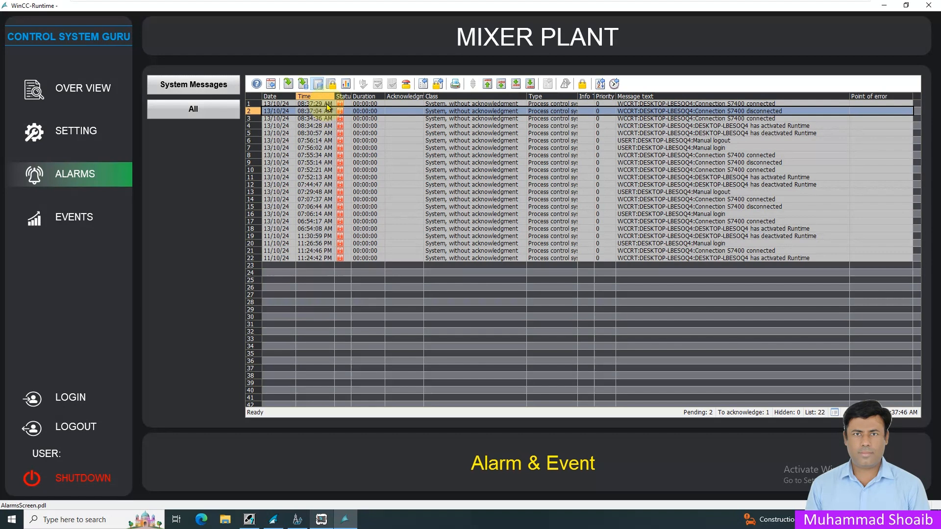
click(326, 105)
click(324, 111)
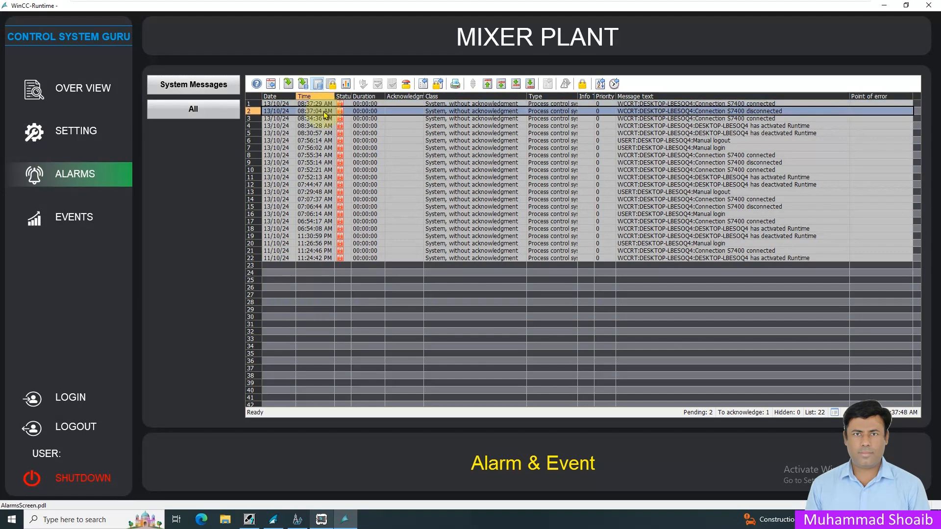
Try to log in to the runtime as engineer with the account password, and dismiss the resulting dialog.
click(68, 396)
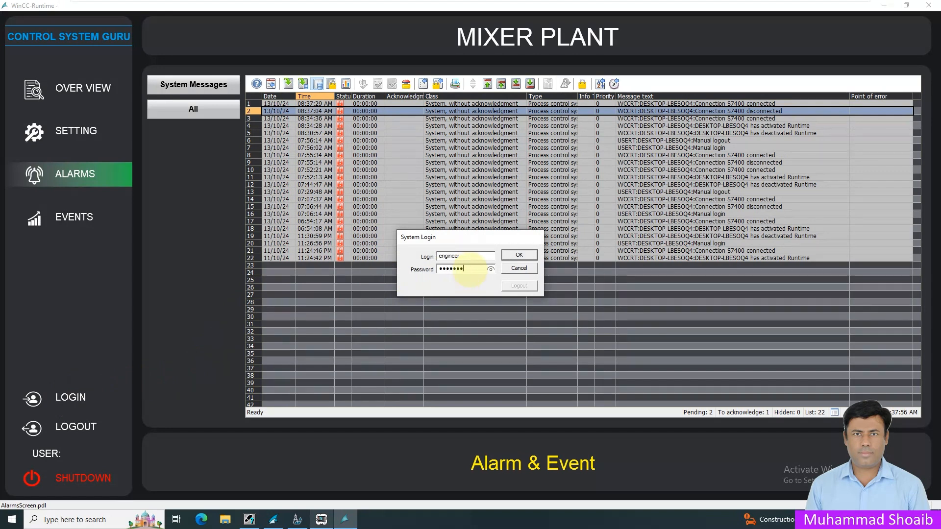
key(Return)
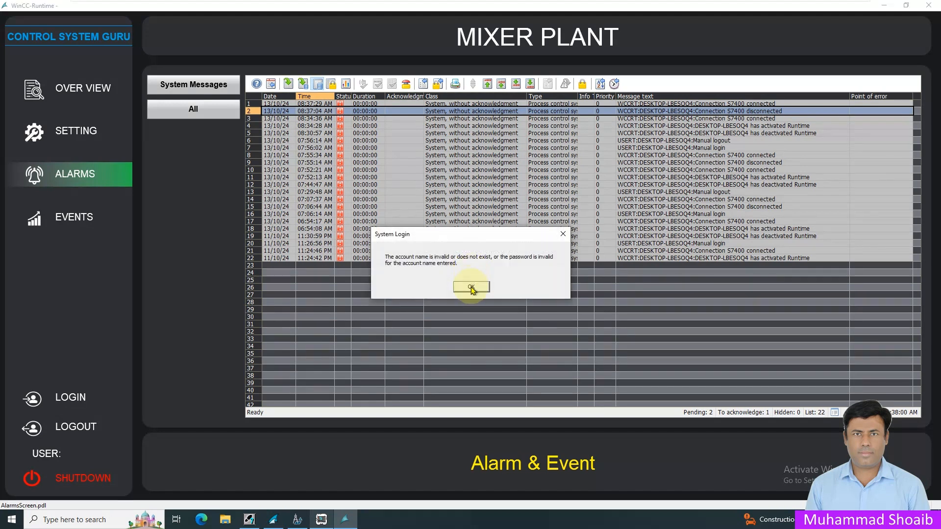
click(471, 288)
Log in to the runtime as engineer, re-entering the account password.
click(70, 397)
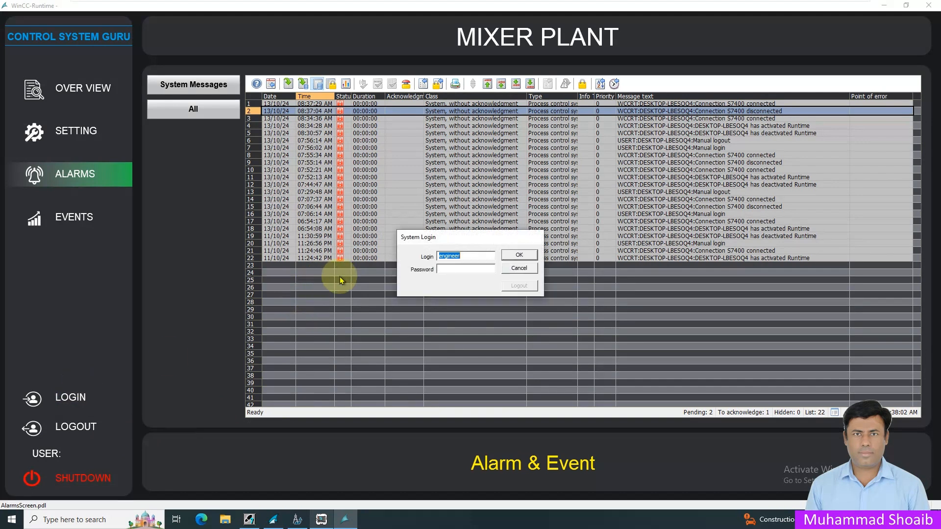
click(472, 269)
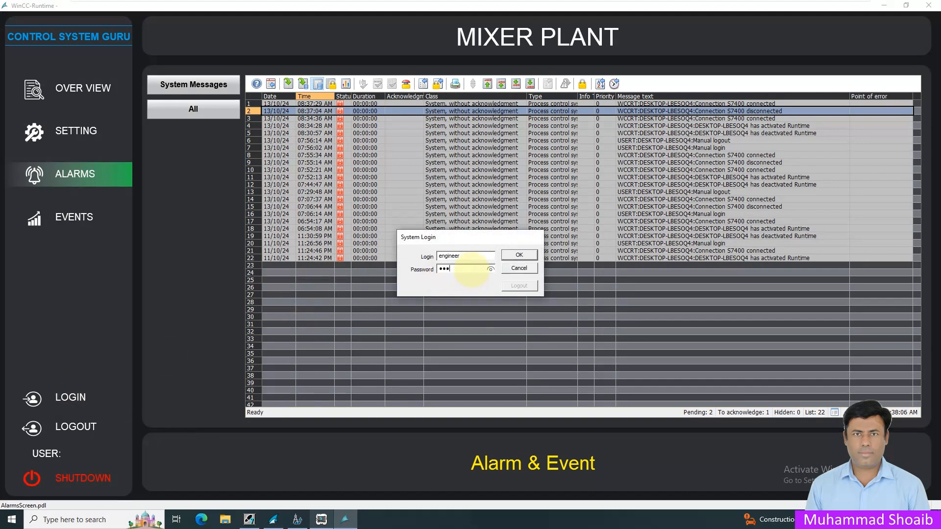
key(Return)
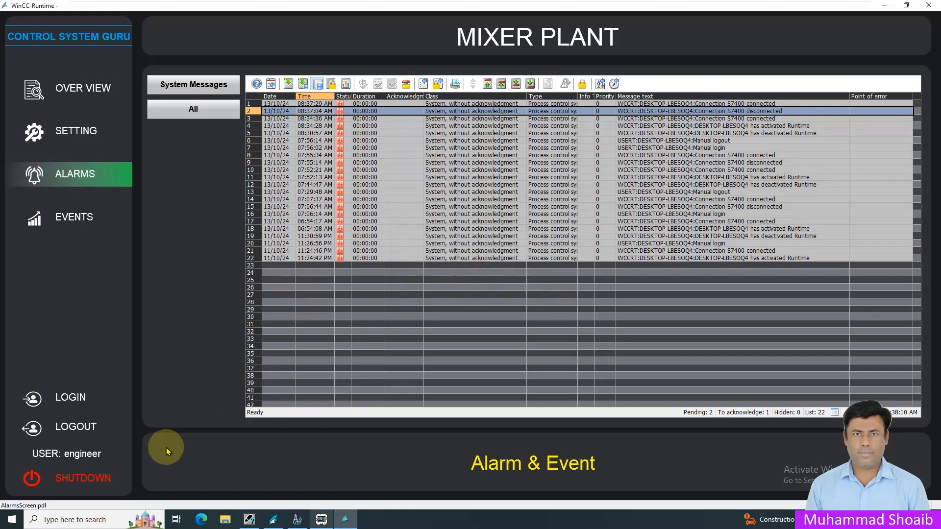
Show all messages, filter the list to system messages, and examine the invalid login and latest manual login entries.
click(218, 110)
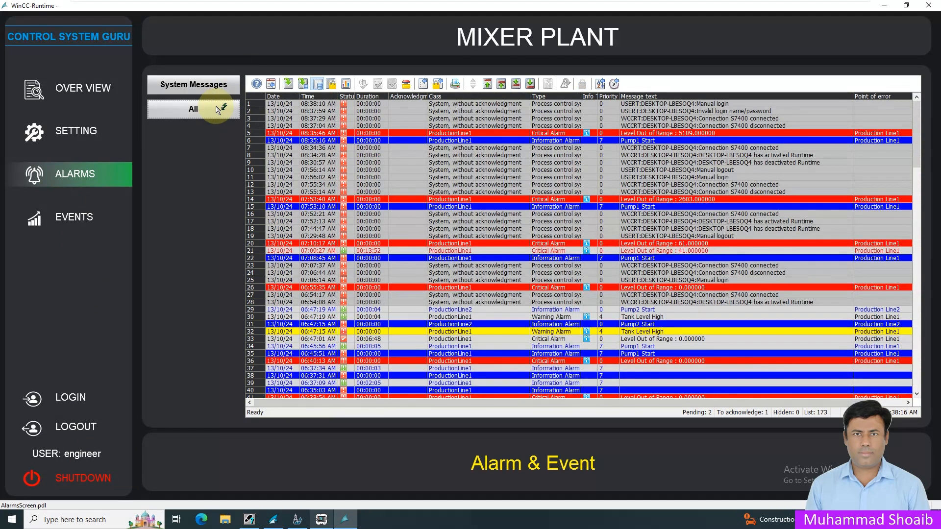
click(233, 83)
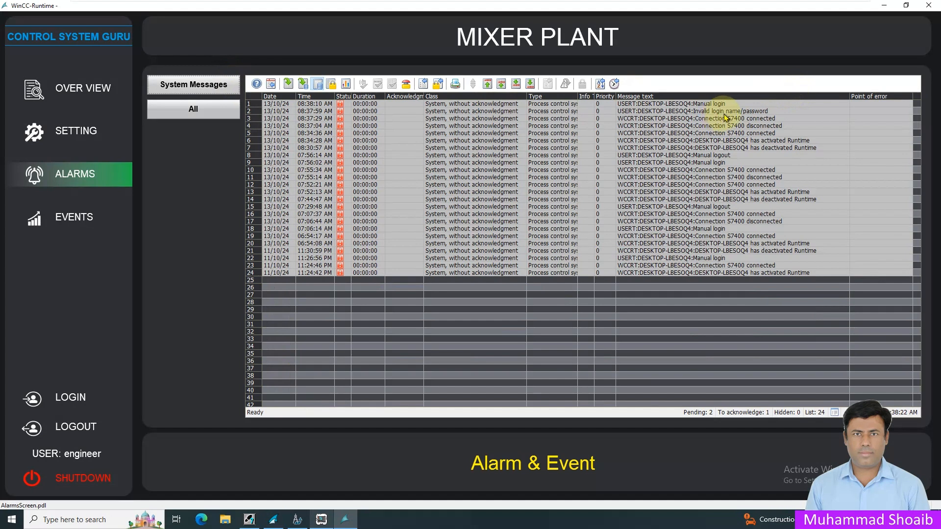
click(727, 112)
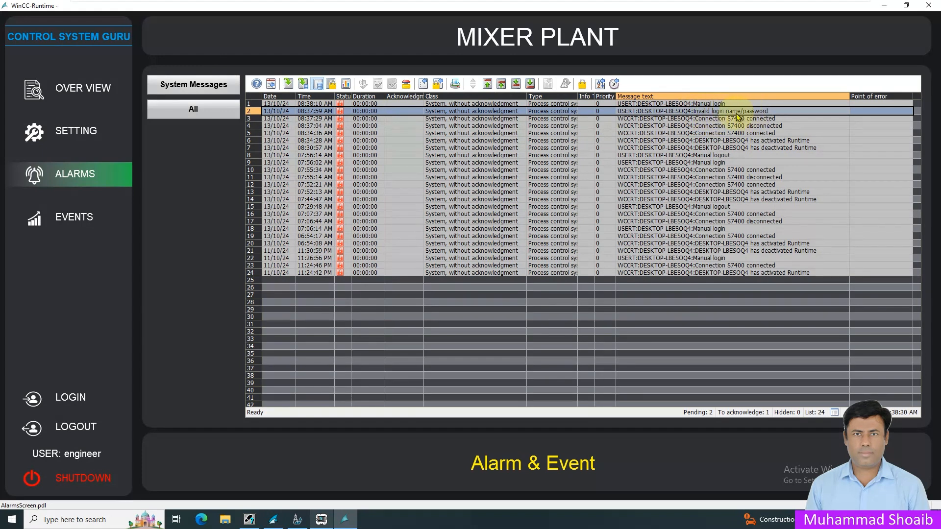
click(710, 104)
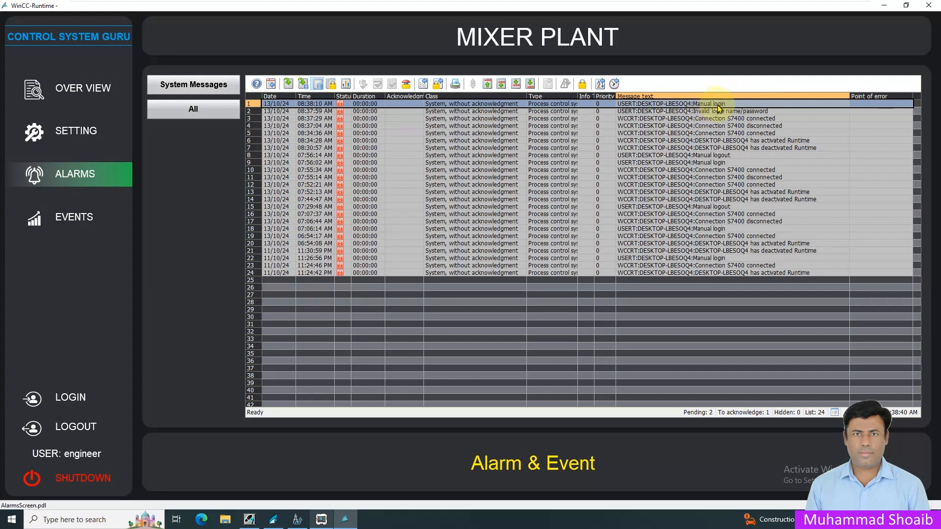
Log out of the runtime, show all messages, and select the newest manual logout entry.
click(87, 429)
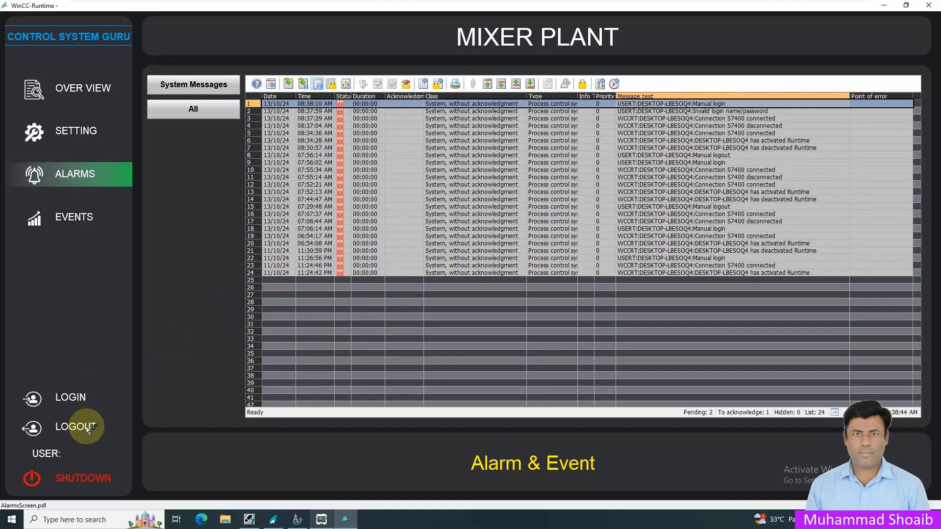
click(223, 107)
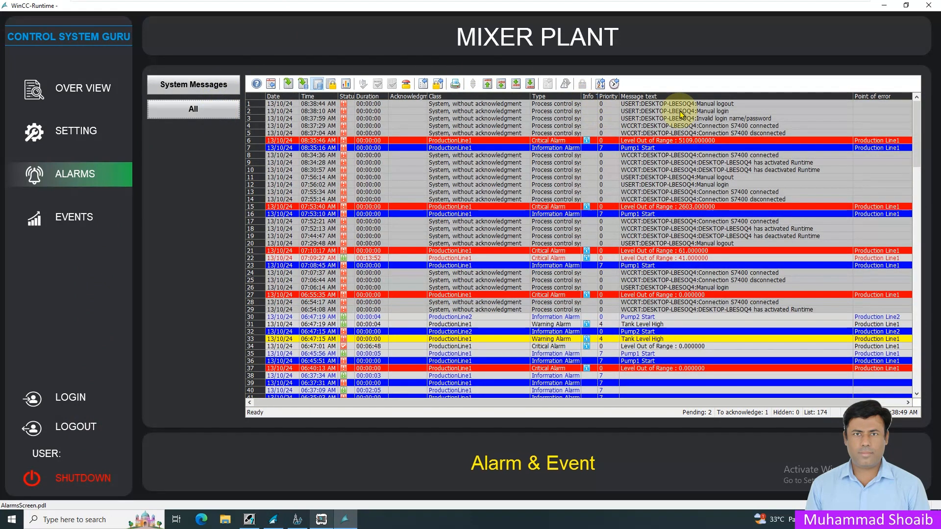
click(692, 104)
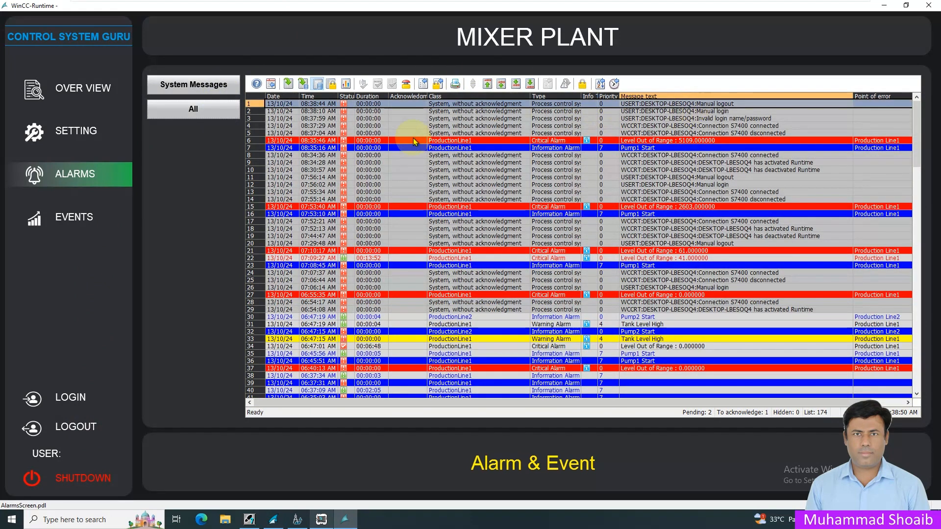
Switch the alarm list between system messages and all messages, ending with the system messages filter.
click(226, 89)
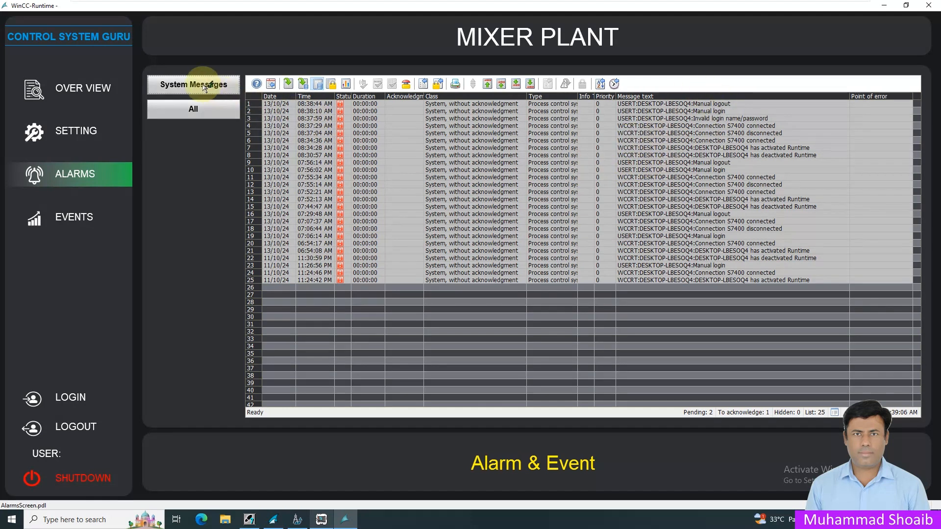
click(210, 107)
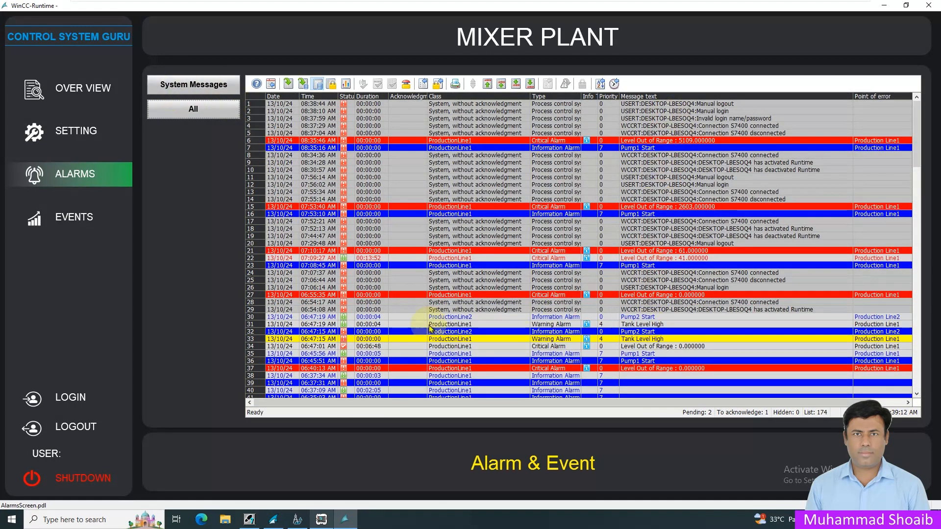
click(186, 83)
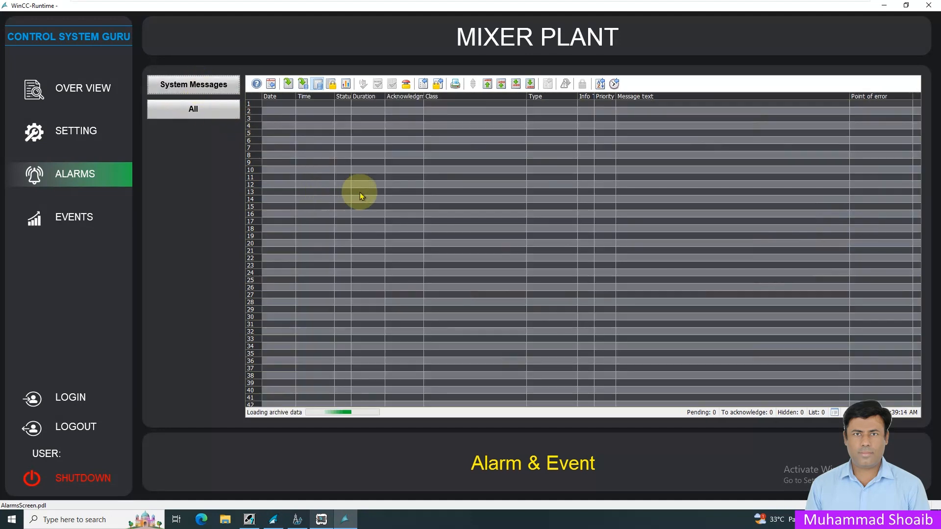
Switch to Graphics Designer and open the VBS action on the System Messages button's Press Left event.
click(298, 520)
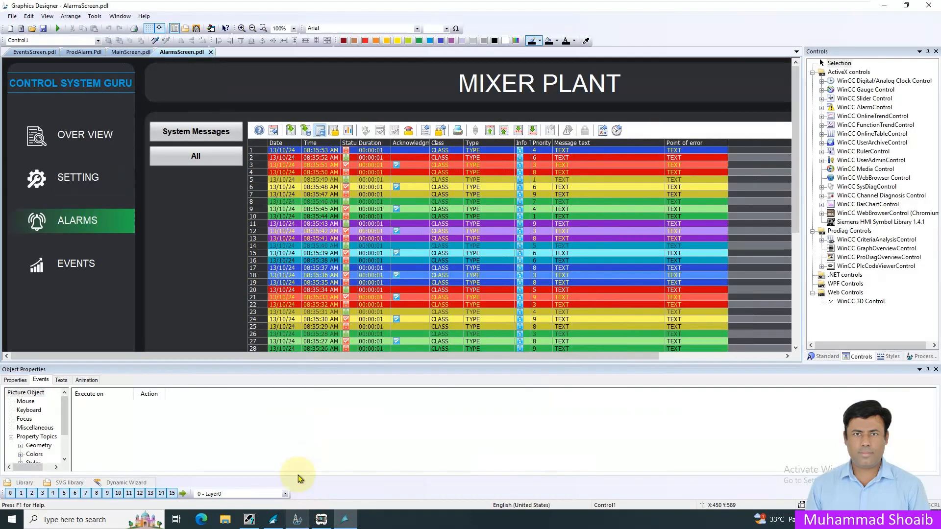
click(192, 132)
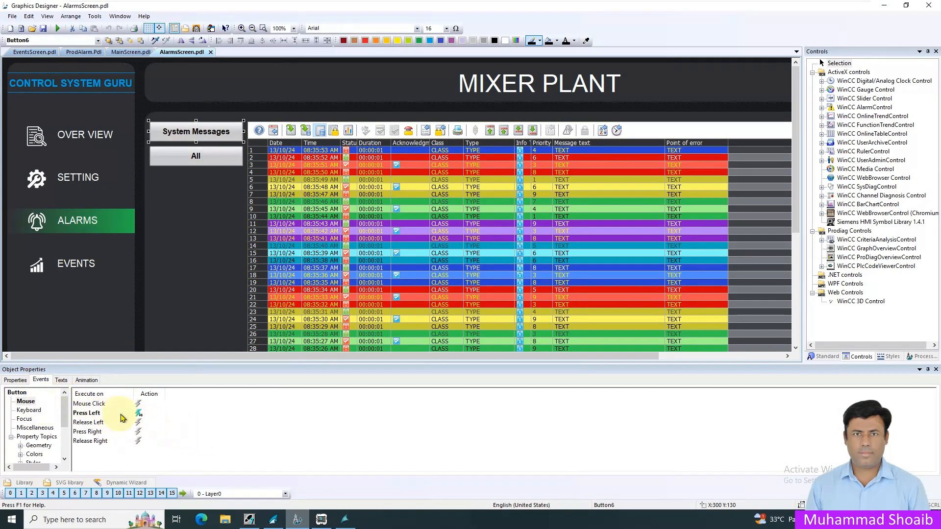
right_click(138, 415)
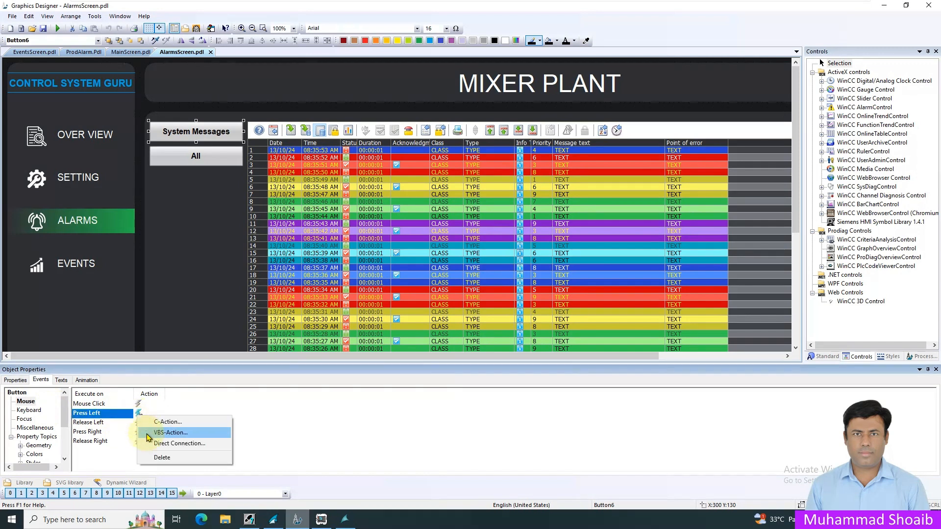
click(147, 434)
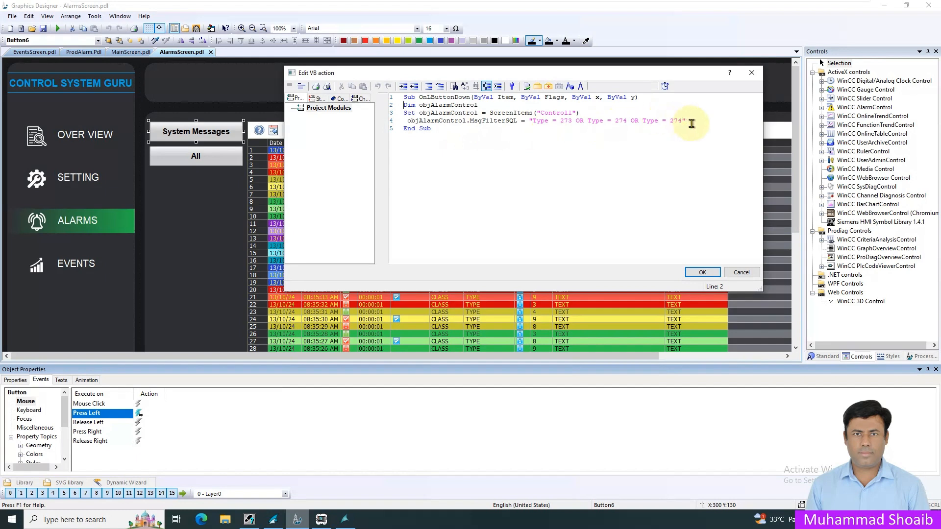
Examine the button script, especially the MsgFilterSQL condition and its Type numbers.
drag(691, 119, 399, 109)
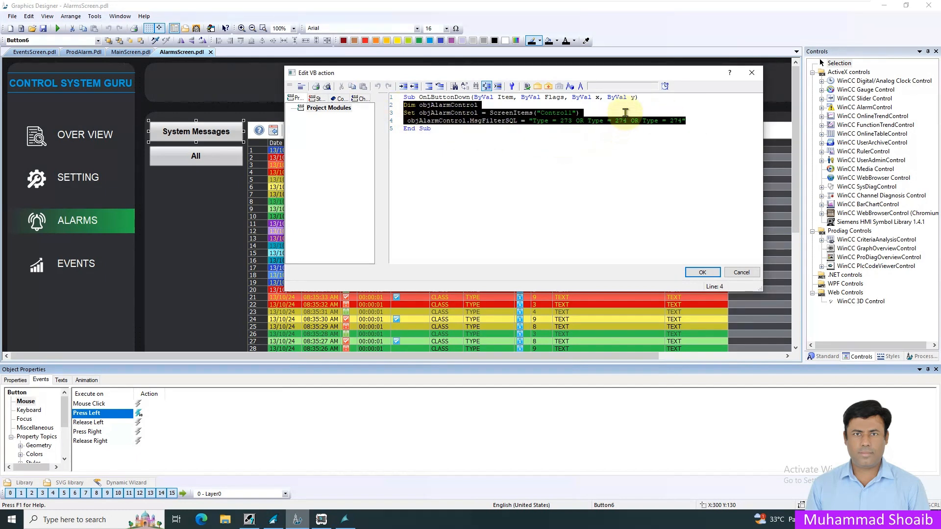
click(625, 112)
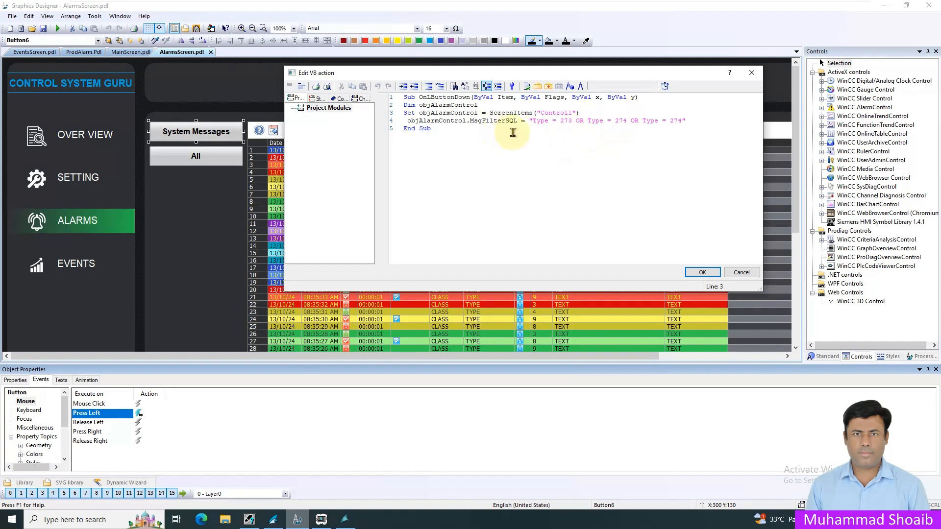
drag(529, 121, 686, 120)
click(554, 124)
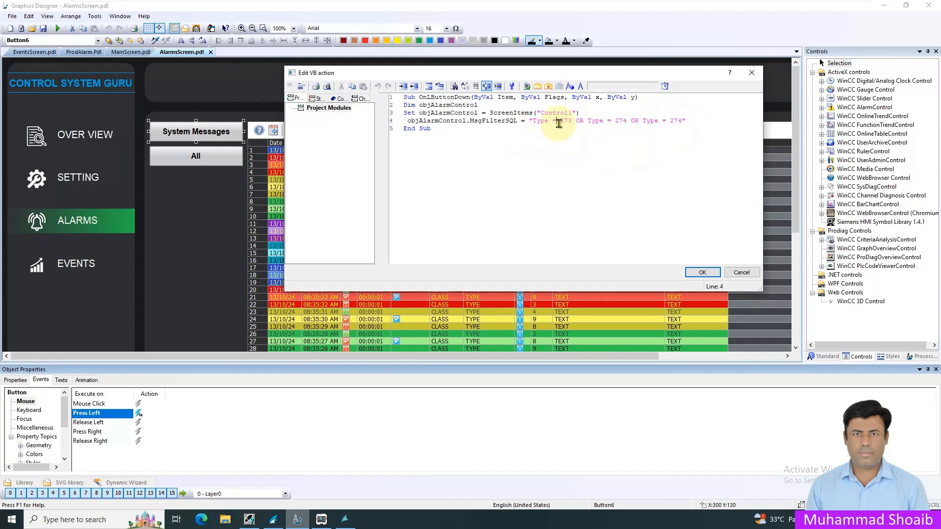
Switch to the WinCC runtime, widen the alarm list's Type column to fit its text, and examine the message type.
click(345, 520)
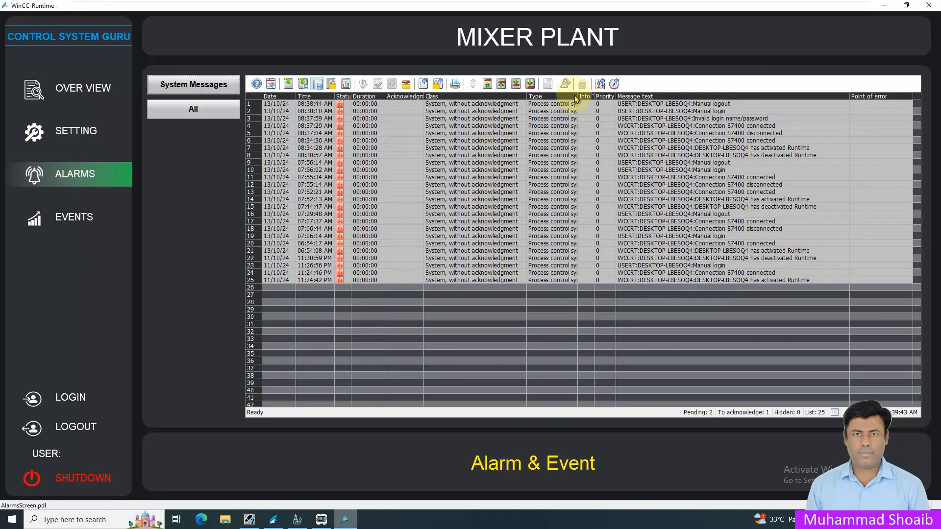
drag(583, 97, 606, 98)
click(559, 105)
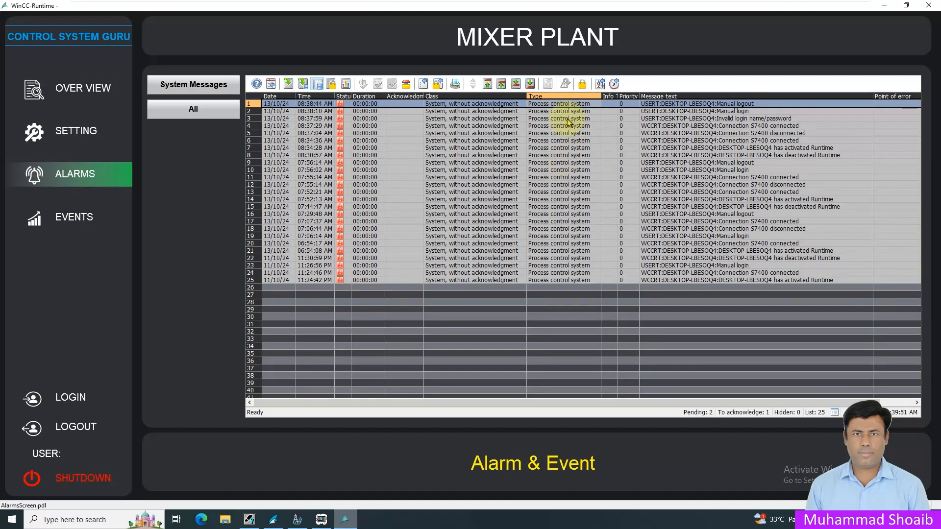
Show all messages in the alarm list and widen the Type column slightly more.
click(230, 118)
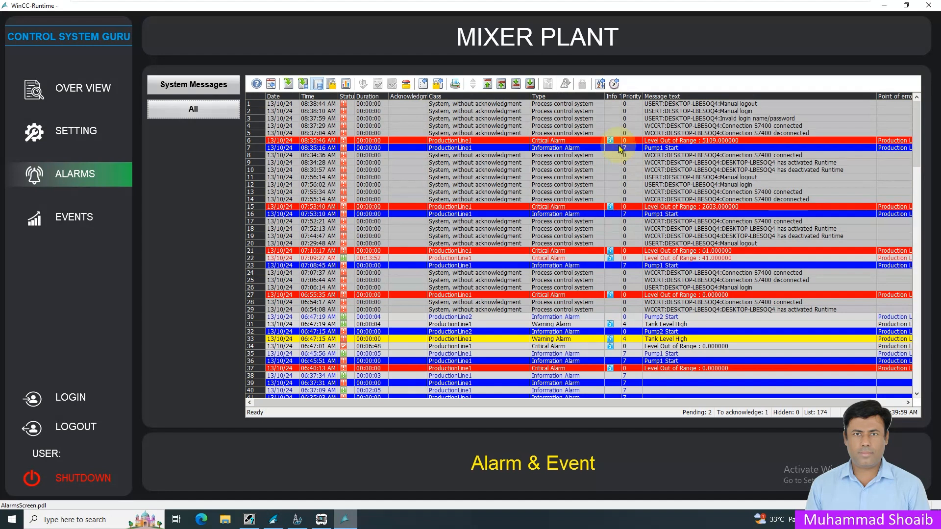
drag(607, 97, 614, 96)
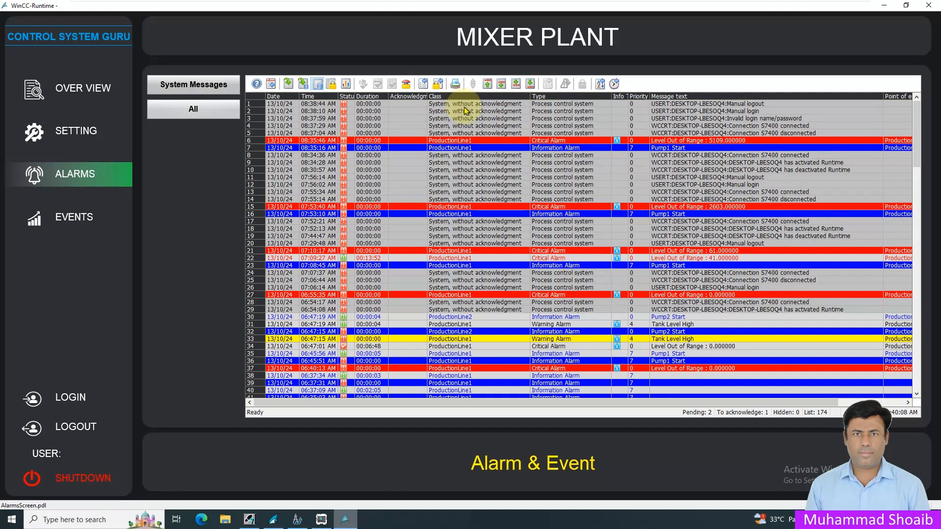
Examine the Type column entries of the process control system messages in the alarm list.
click(548, 106)
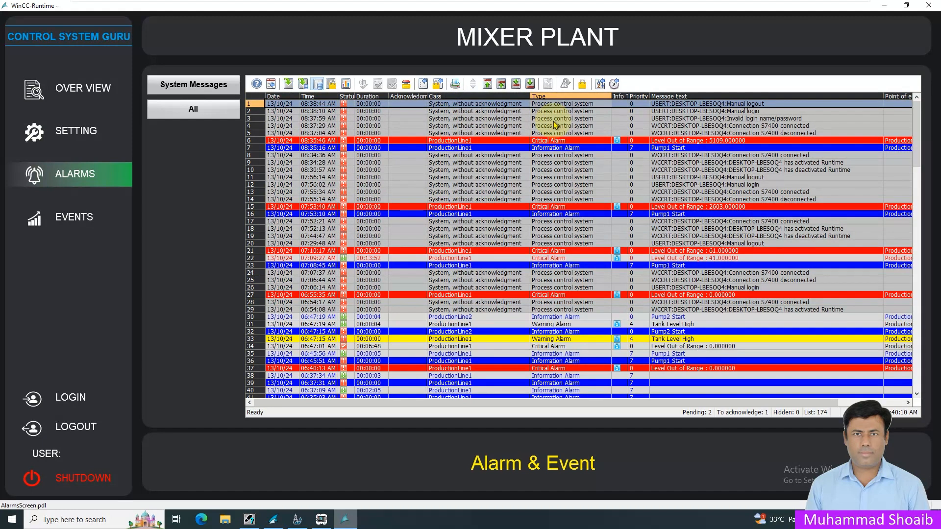
click(557, 120)
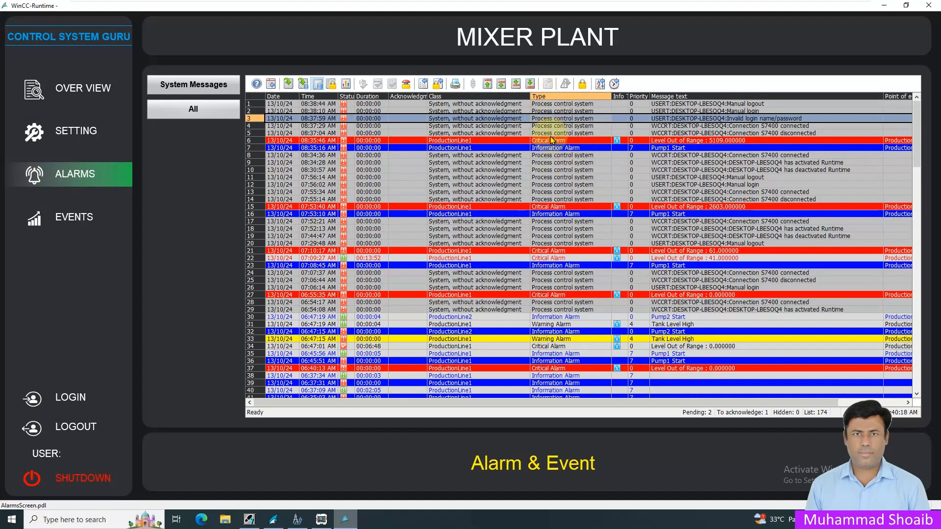
click(547, 107)
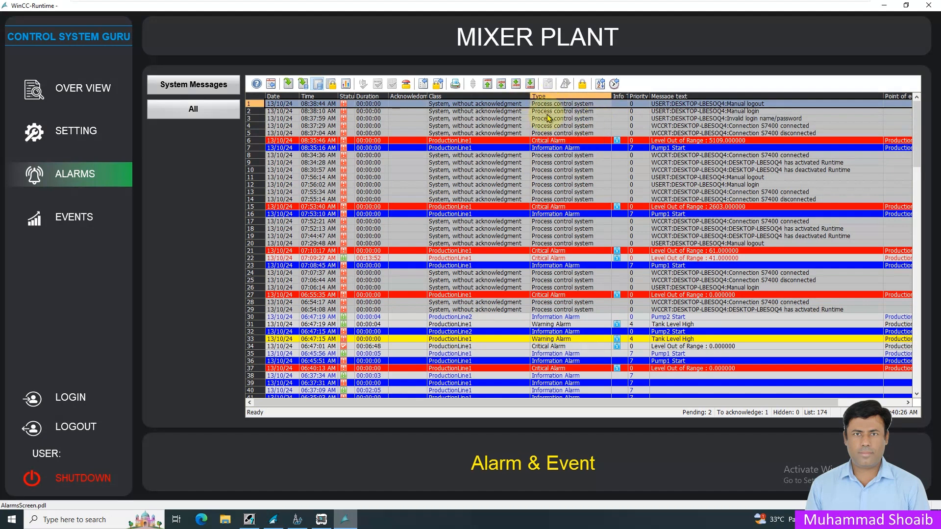
Switch to WinCC Explorer and open the Alarm Logging editor.
click(273, 519)
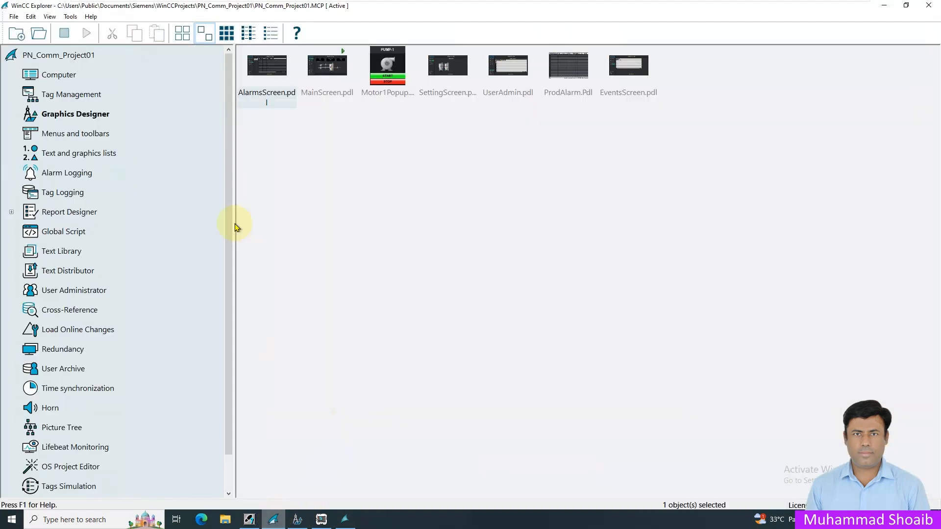
click(74, 177)
right_click(72, 178)
click(96, 184)
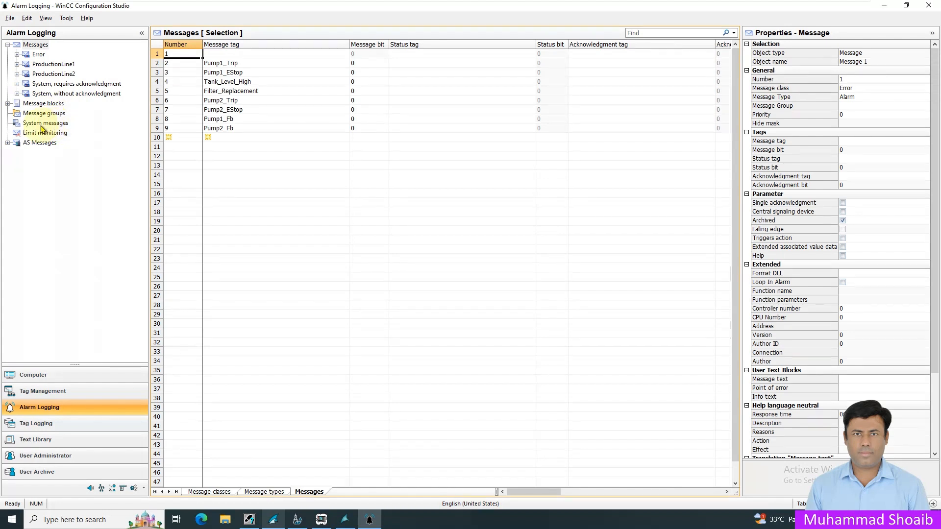
Expand both system message classes and examine the type IDs of Process control system, Operator input messages and Notification under System, without acknowledgment.
click(17, 84)
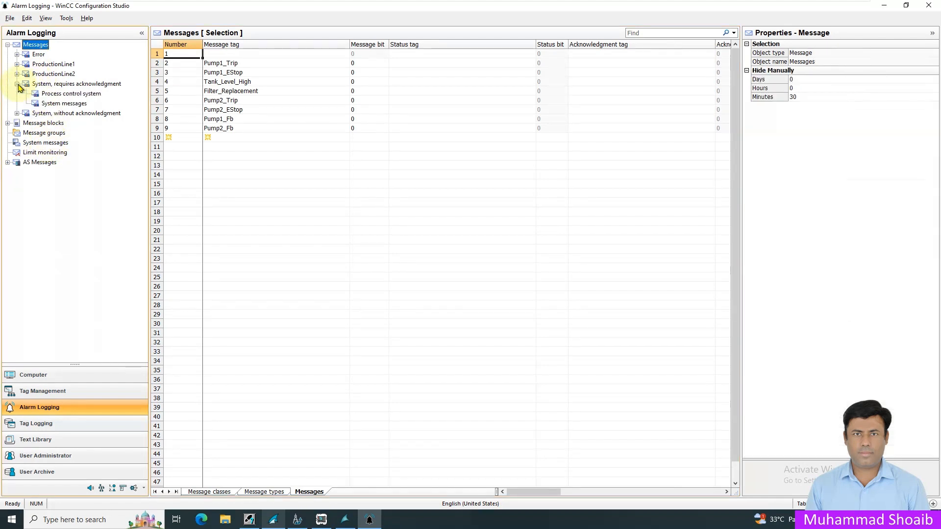
click(16, 123)
click(18, 113)
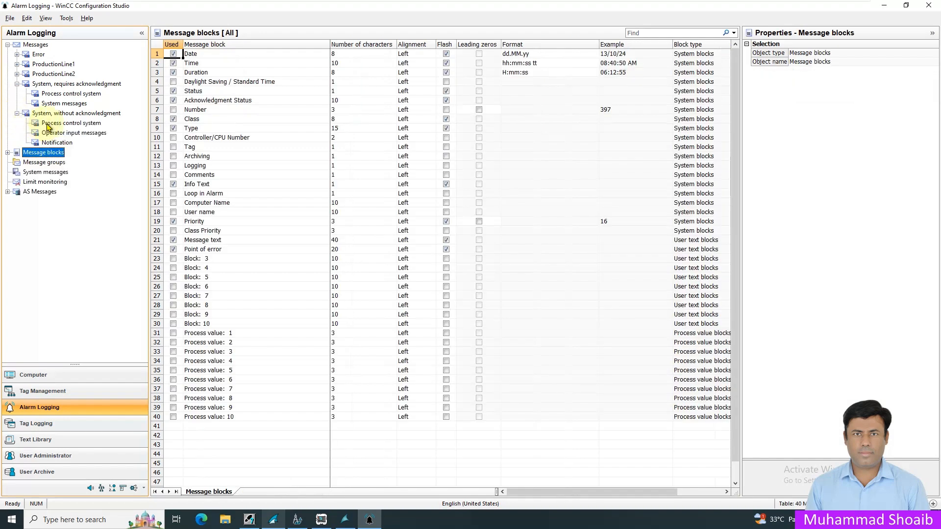
click(73, 124)
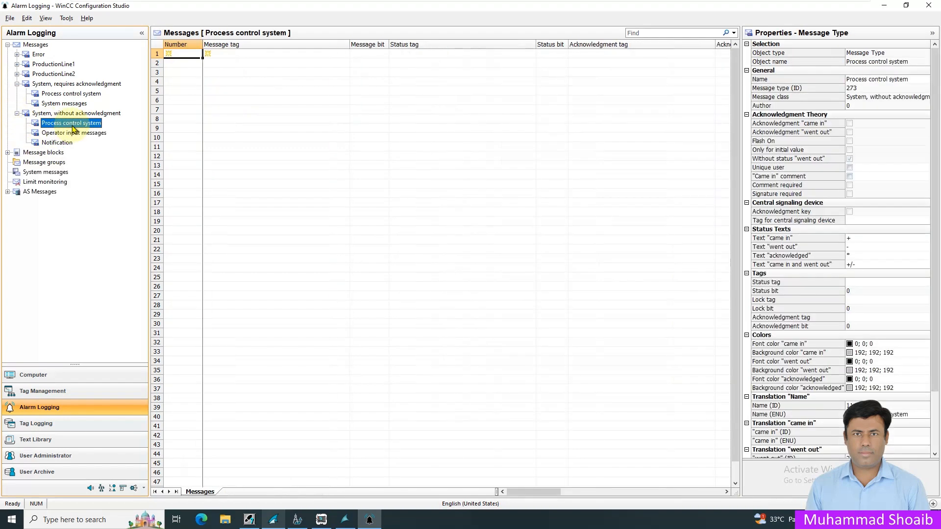
click(798, 90)
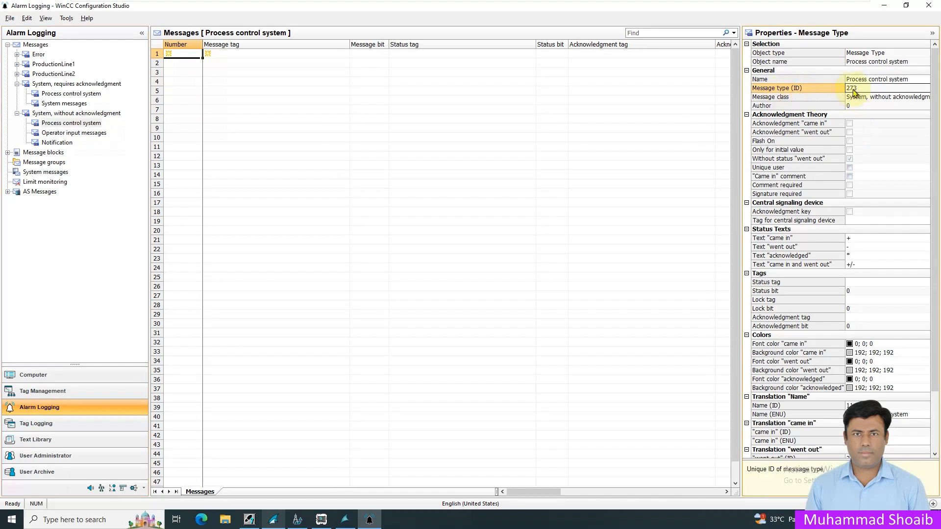
click(74, 133)
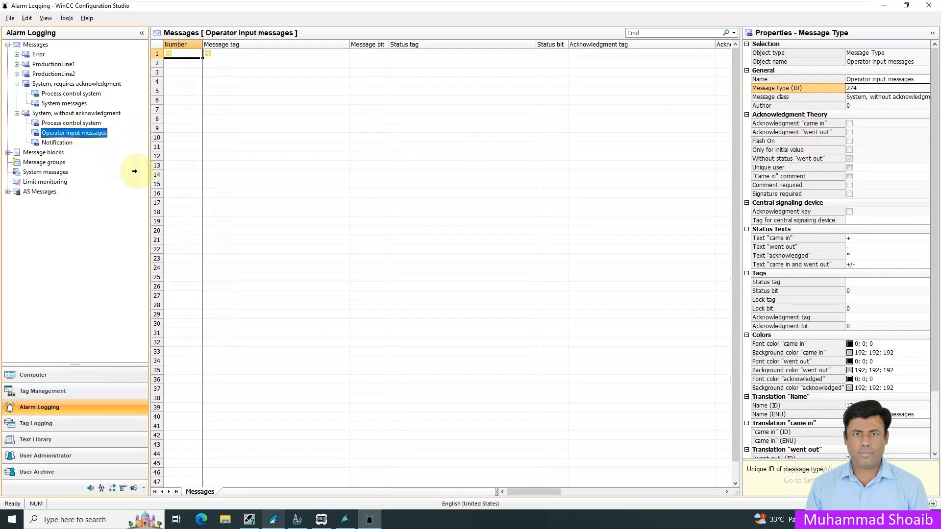
click(57, 142)
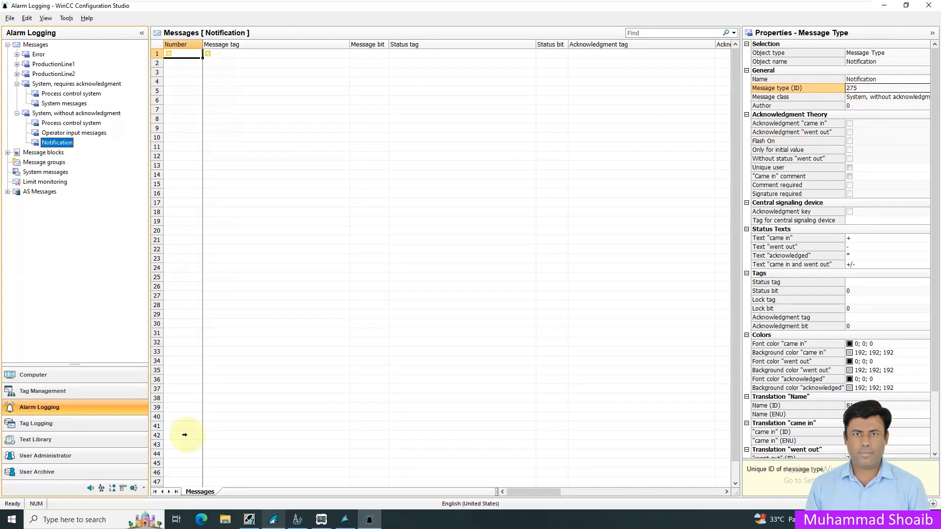
Switch to Graphics Designer, set the last Type number in the MsgFilterSQL condition to 275, and save the script and picture.
click(299, 521)
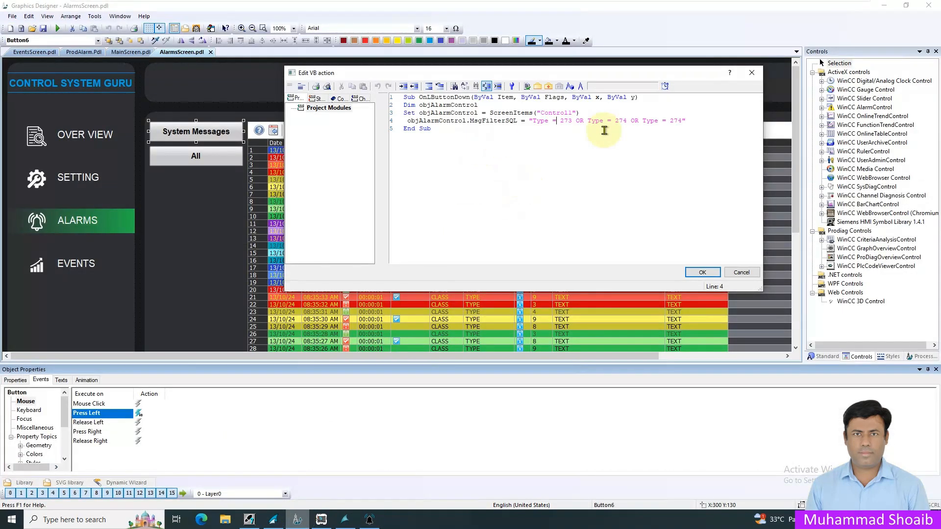
click(551, 122)
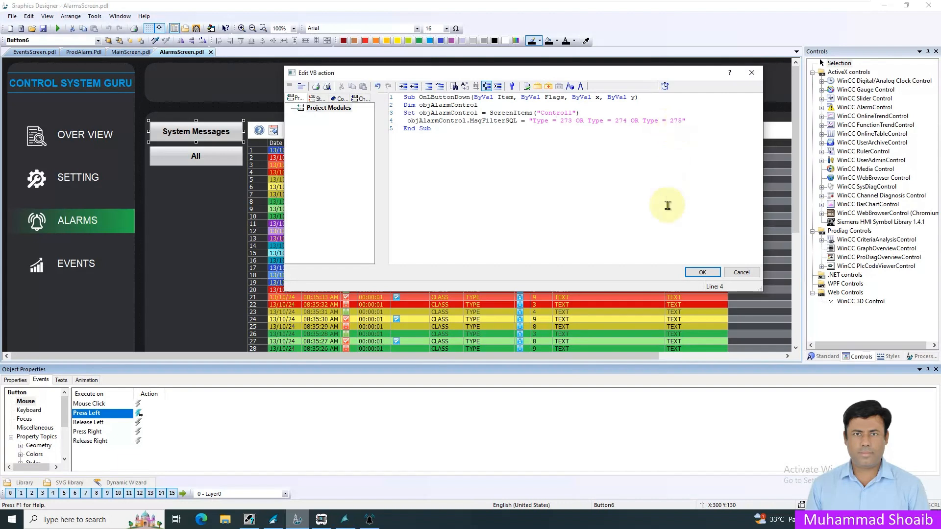
click(700, 271)
click(43, 29)
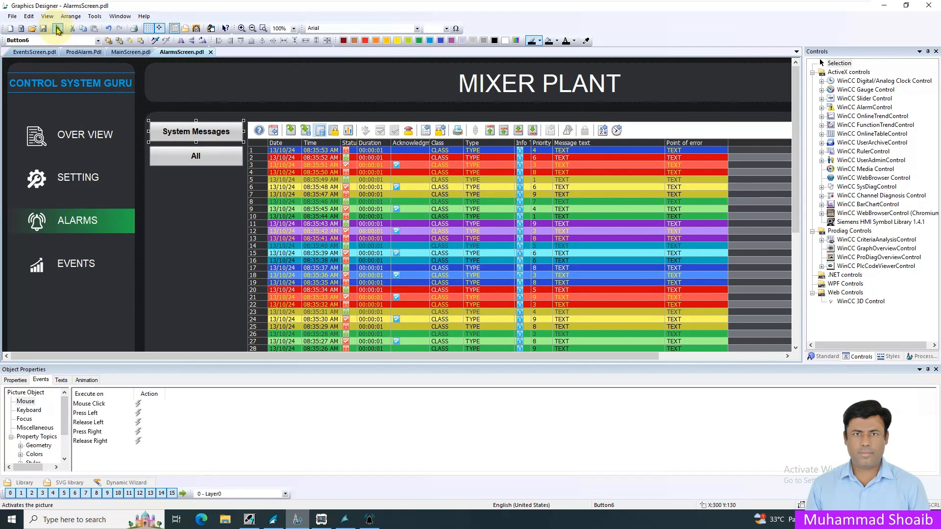
Test the System Messages filter in the WinCC runtime and widen the Message text column to fit its text.
click(58, 29)
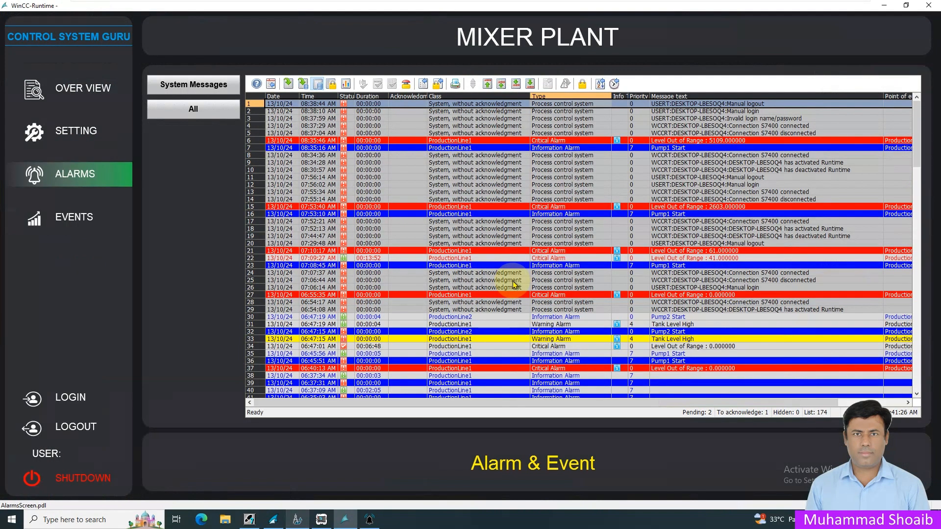
click(226, 89)
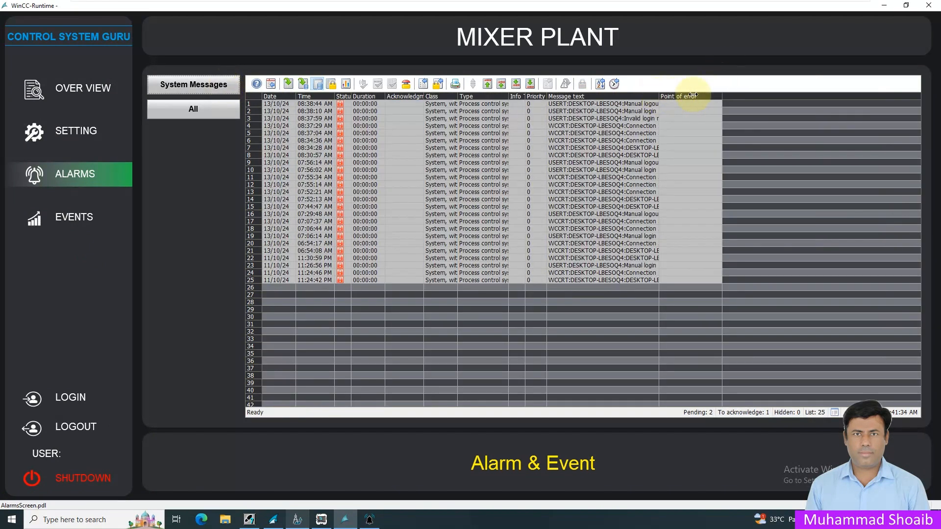
drag(692, 95, 803, 116)
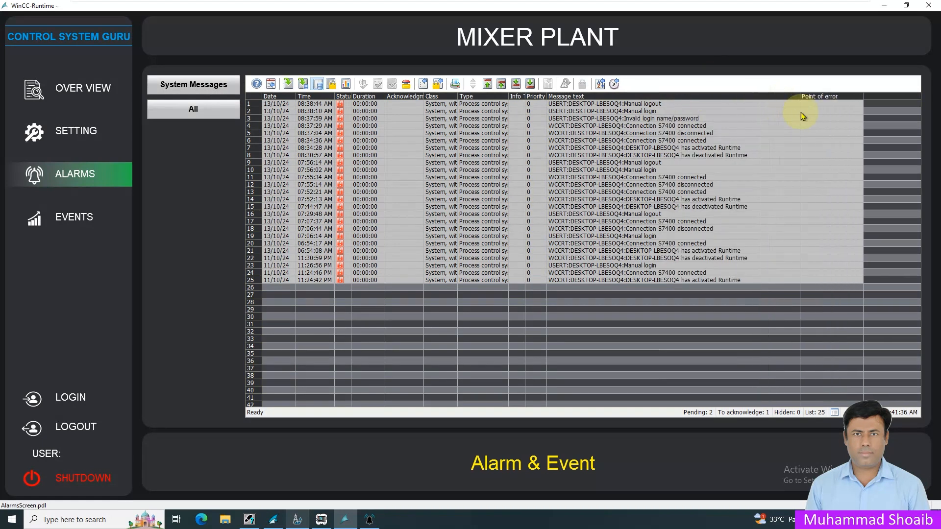